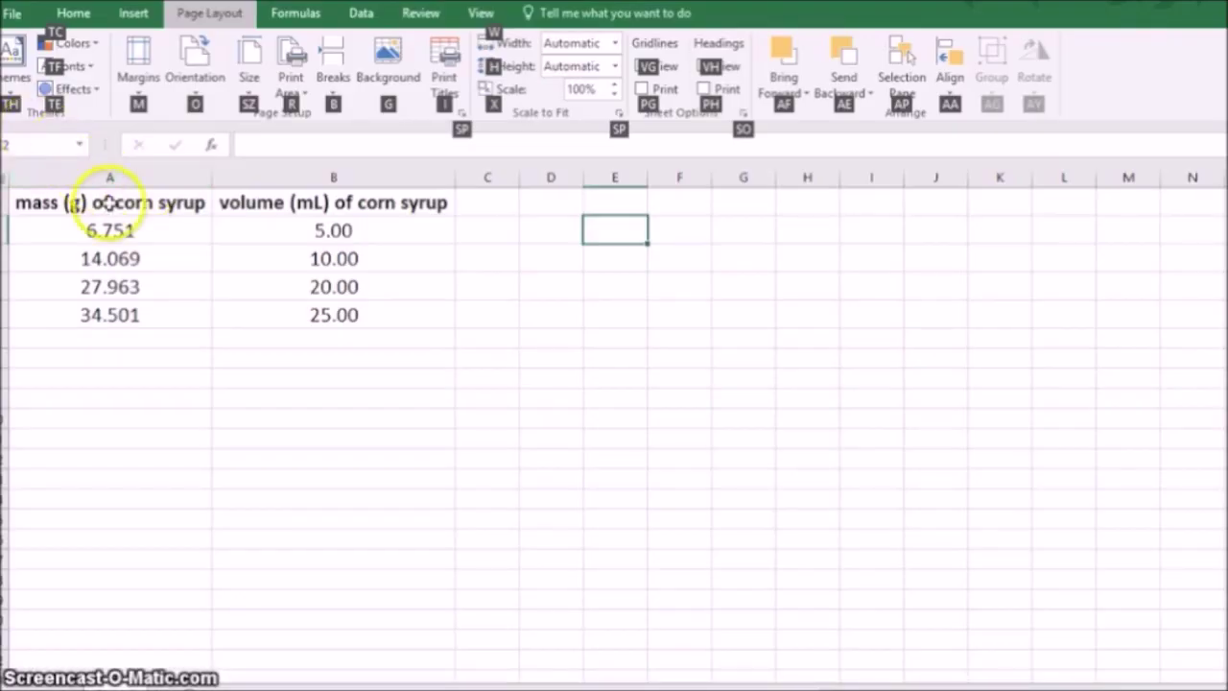
Select the mass and volume data with headings, A1:B5.
{"action": "left_click", "coordinate": [268, 202]}
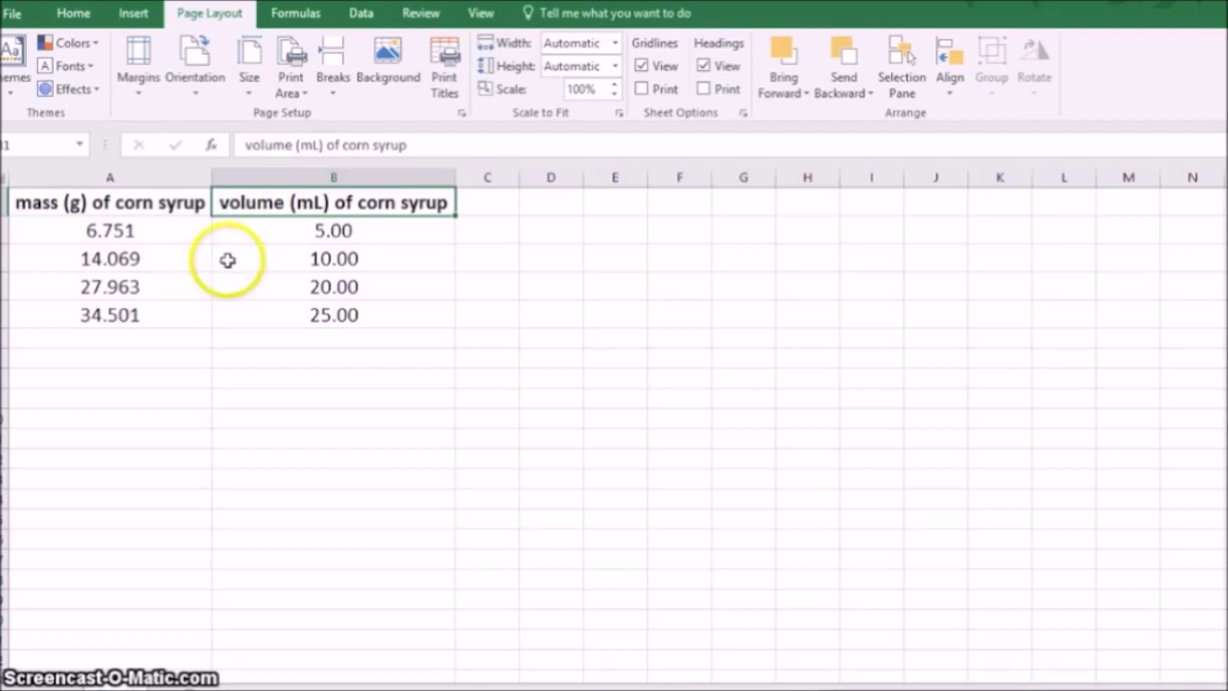
{"action": "left_click_drag", "start_coordinate": [151, 206], "coordinate": [159, 309]}
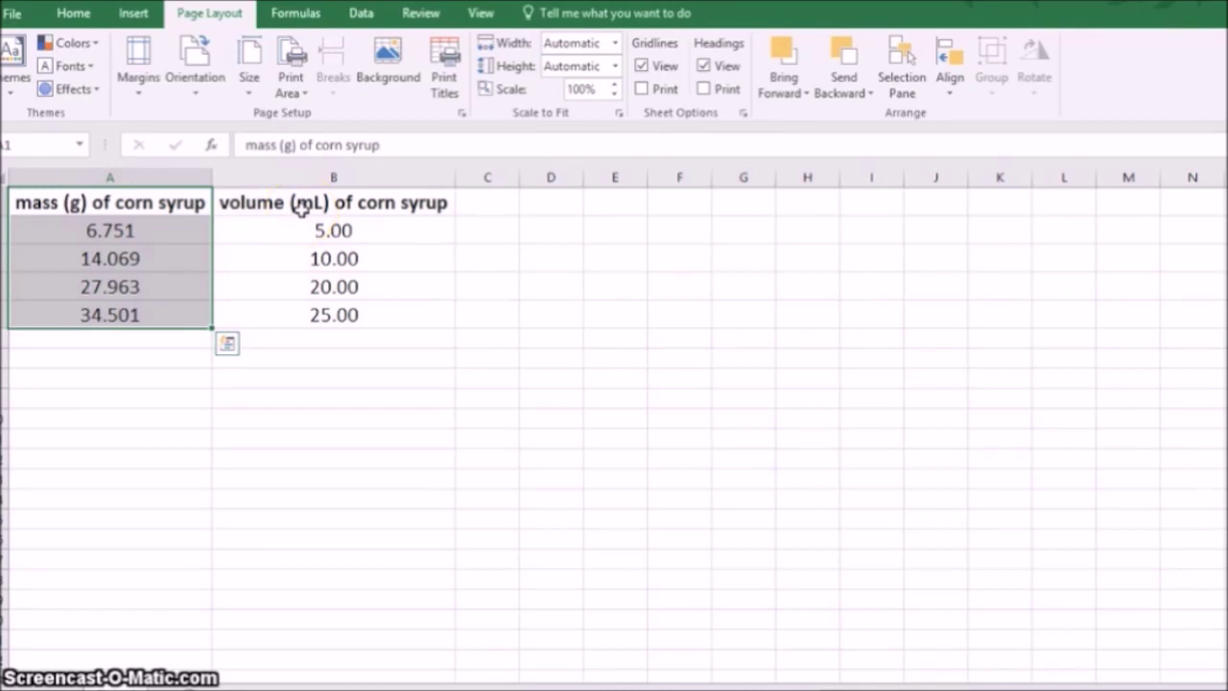
{"action": "left_click_drag", "start_coordinate": [300, 206], "coordinate": [305, 304]}
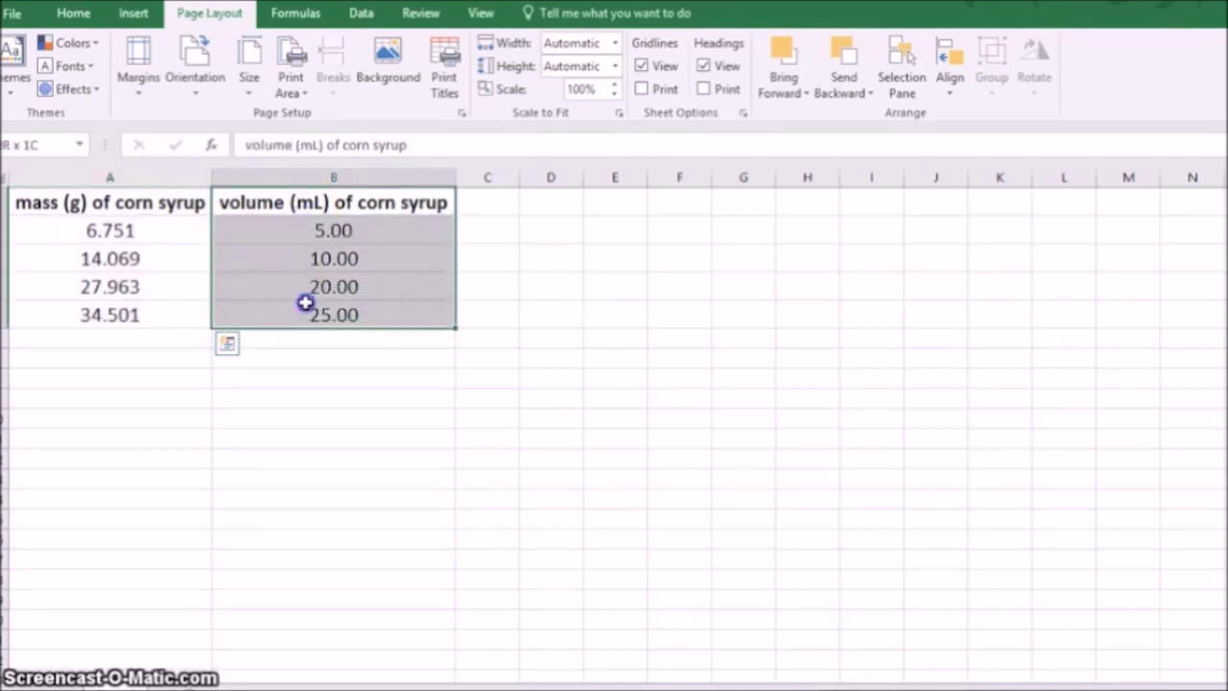
{"action": "left_click_drag", "start_coordinate": [305, 303], "coordinate": [305, 303]}
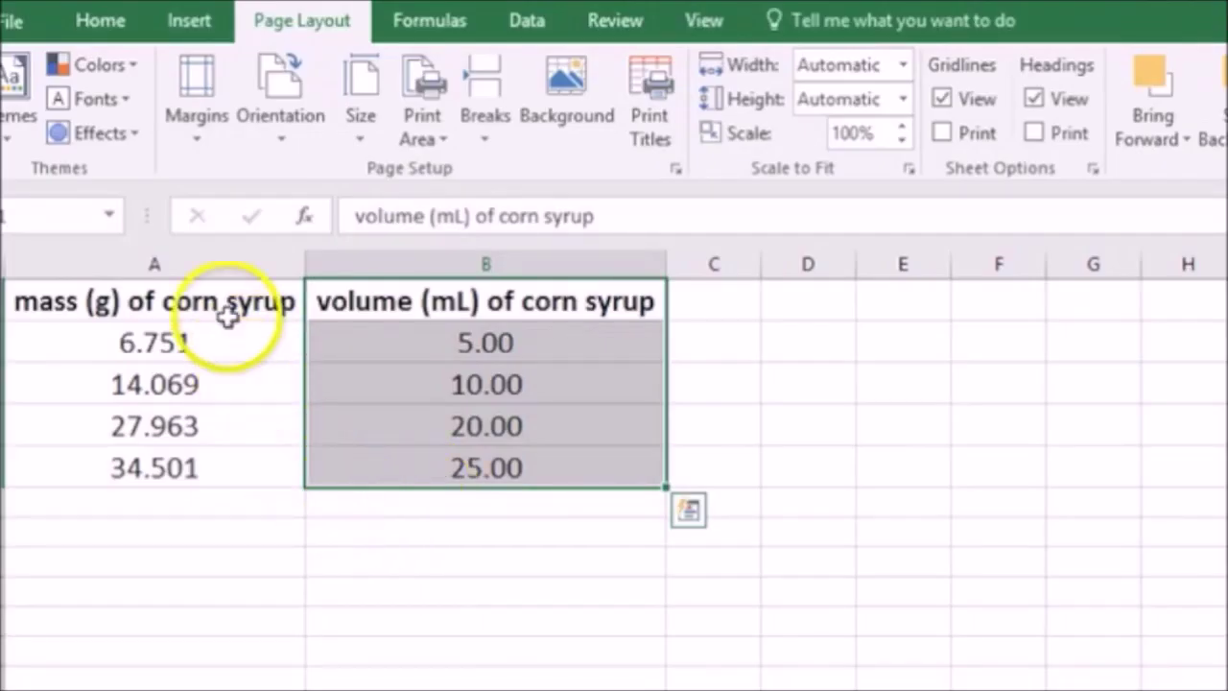
{"action": "left_click", "coordinate": [212, 303]}
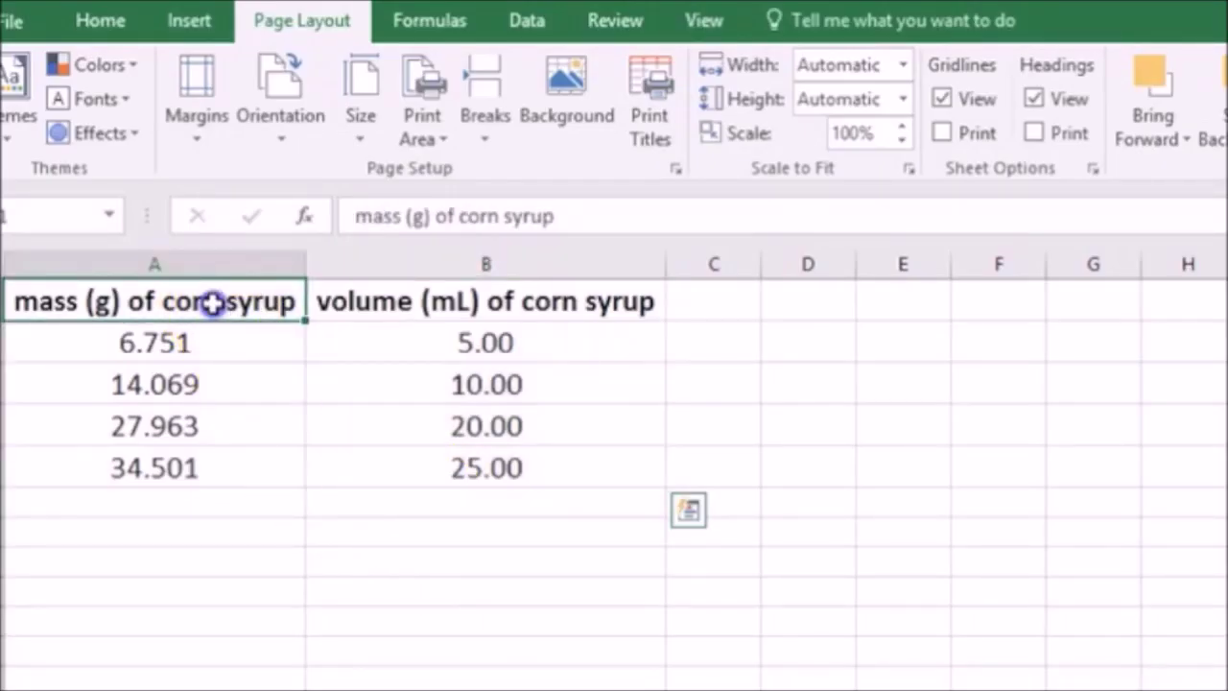
{"action": "left_click_drag", "start_coordinate": [212, 303], "coordinate": [412, 468]}
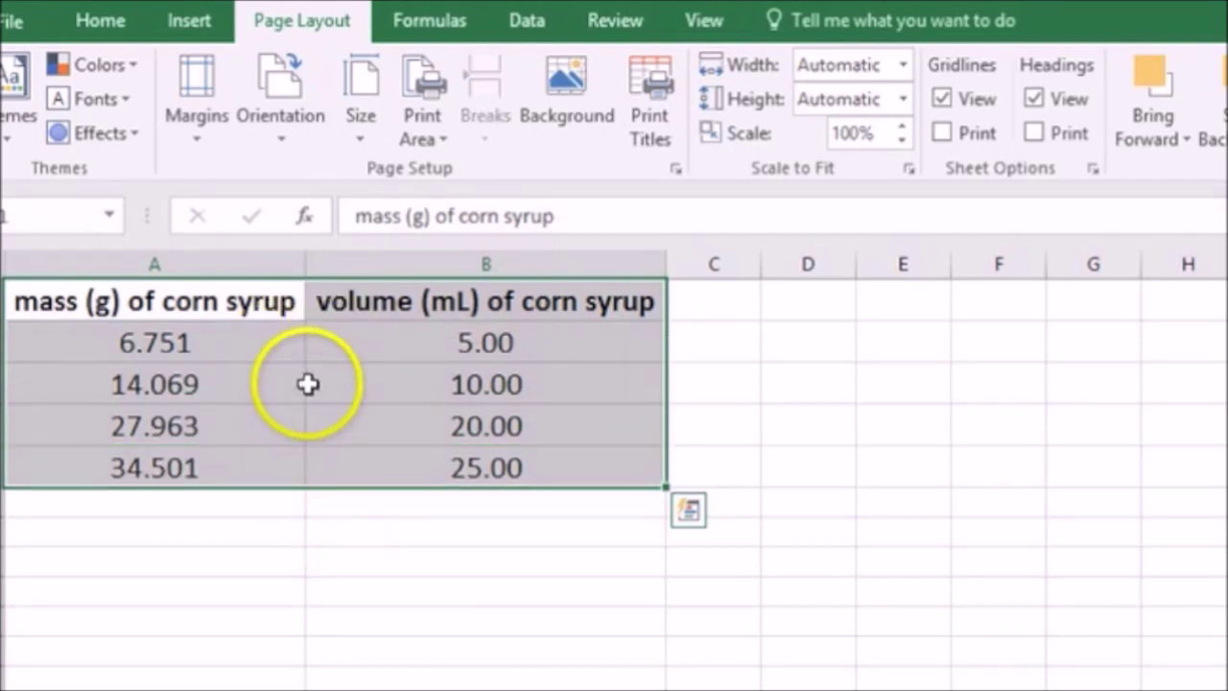
Insert a Scatter (markers only) chart of the selected data.
{"action": "left_click", "coordinate": [191, 27]}
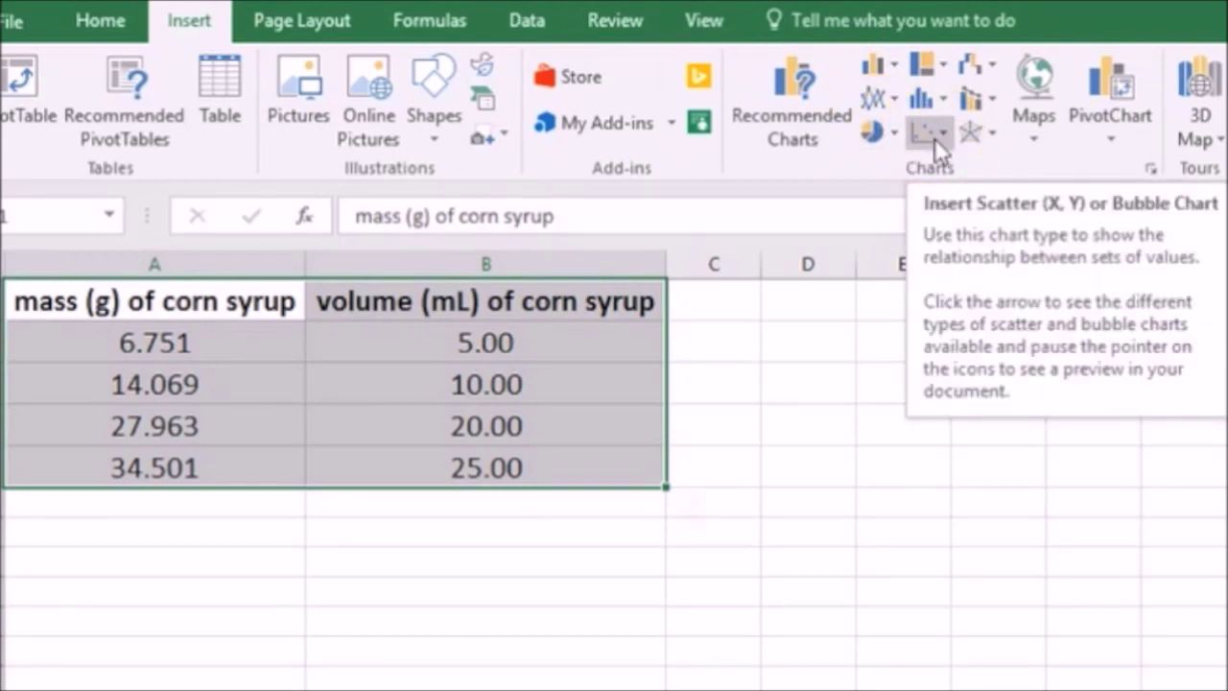
{"action": "left_click", "coordinate": [934, 138]}
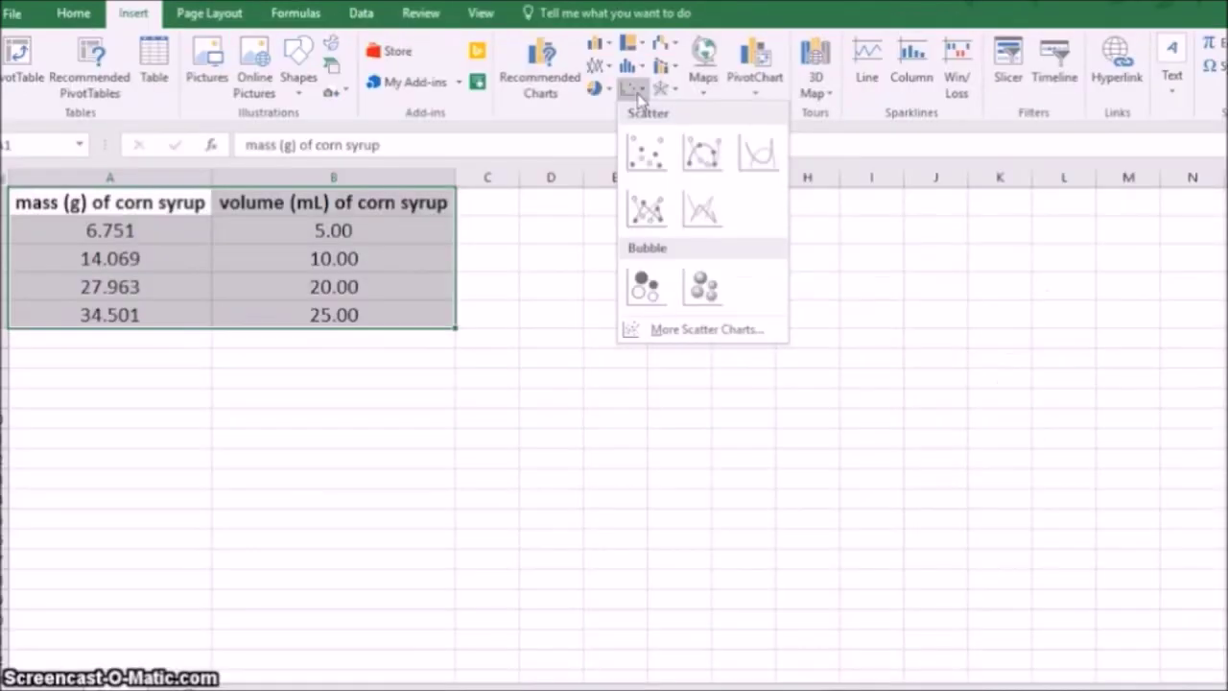
{"action": "left_click", "coordinate": [645, 153]}
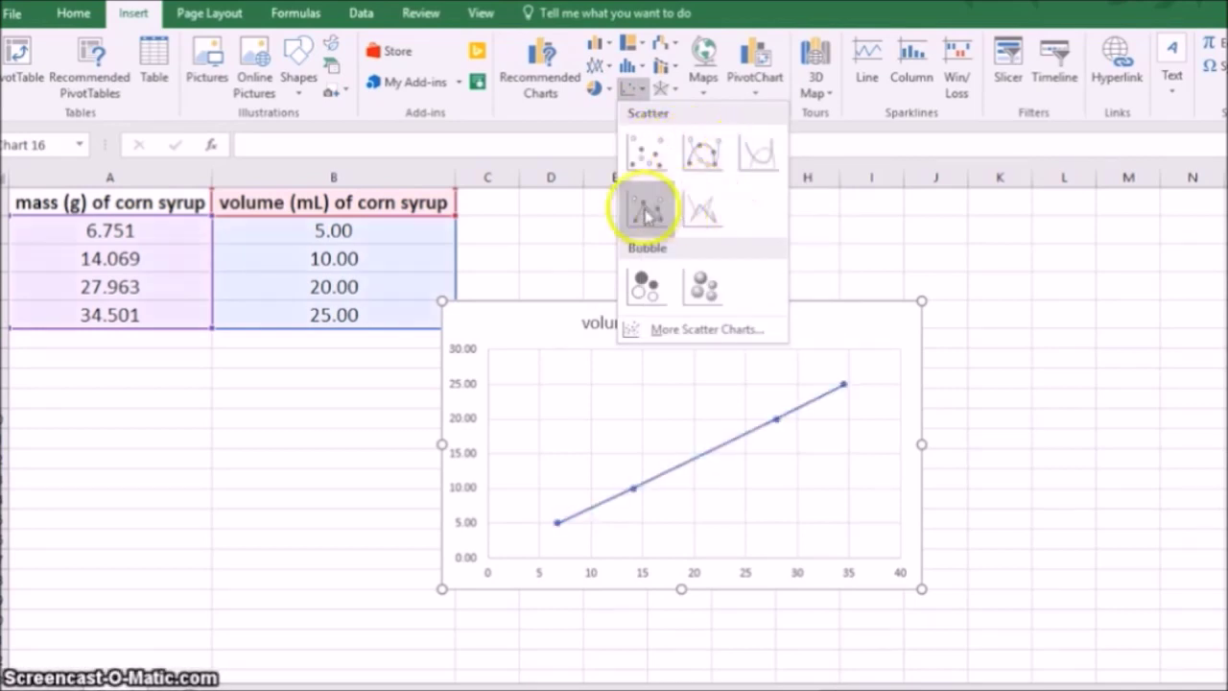
{"action": "left_click", "coordinate": [643, 155]}
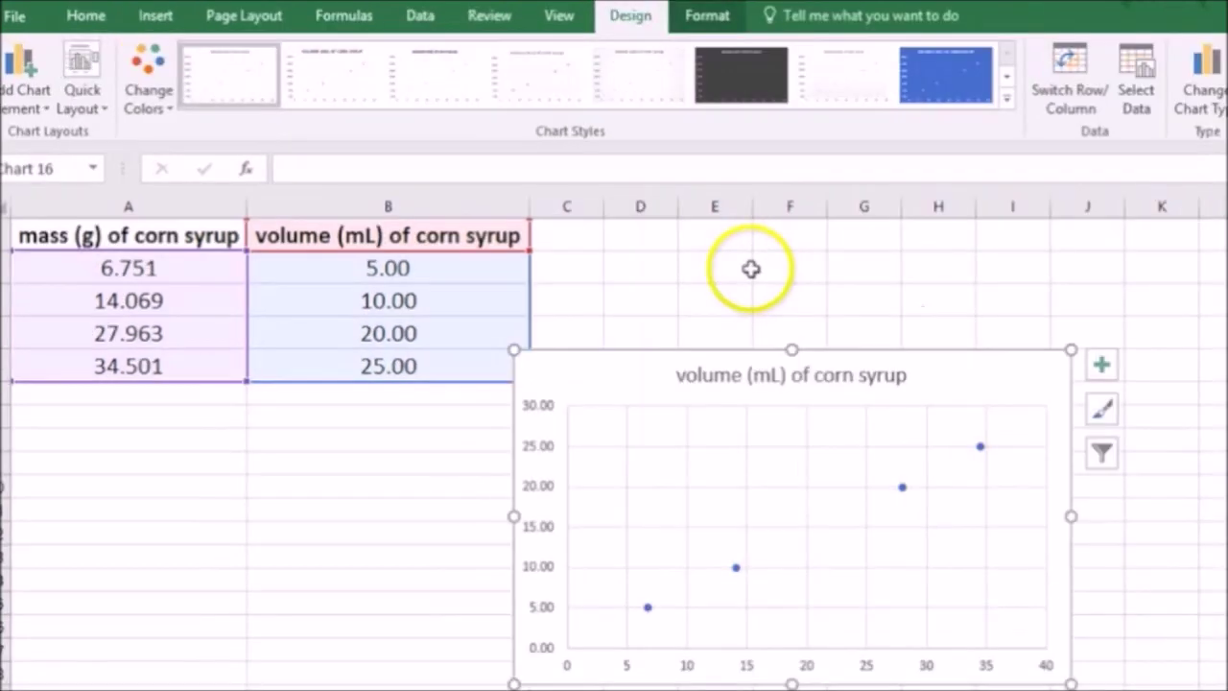
{"action": "left_click", "coordinate": [645, 232]}
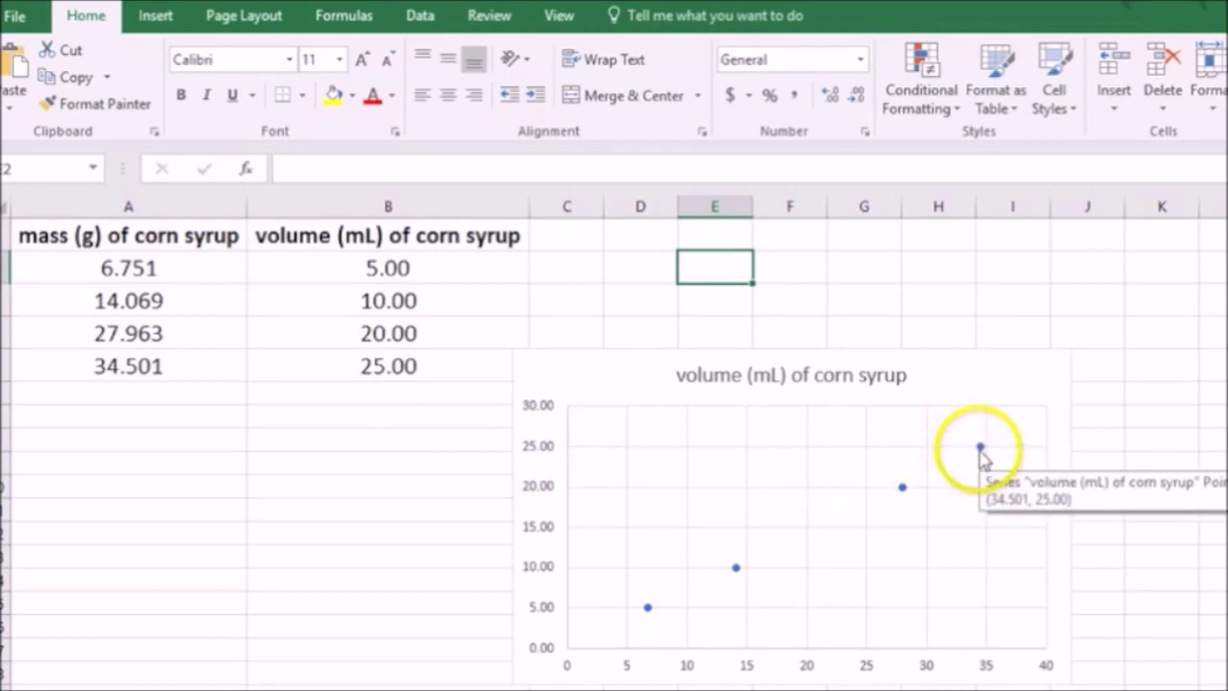
{"action": "mouse_move", "coordinate": [980, 448]}
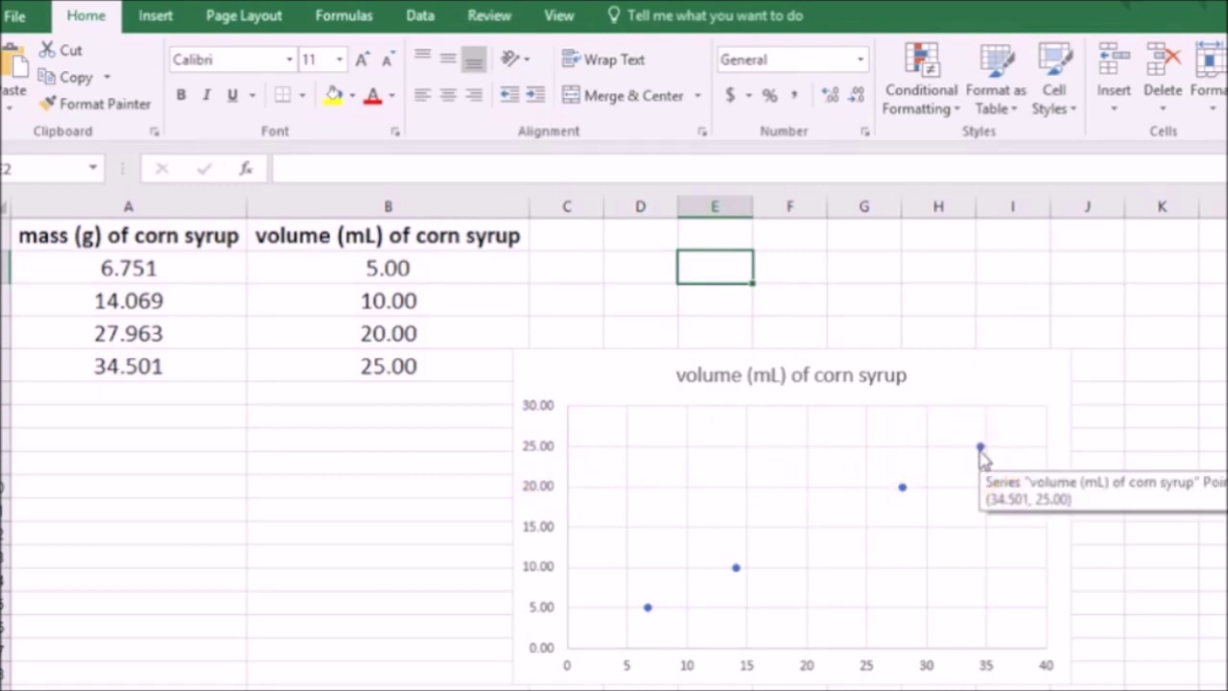
{"action": "left_click", "coordinate": [403, 370]}
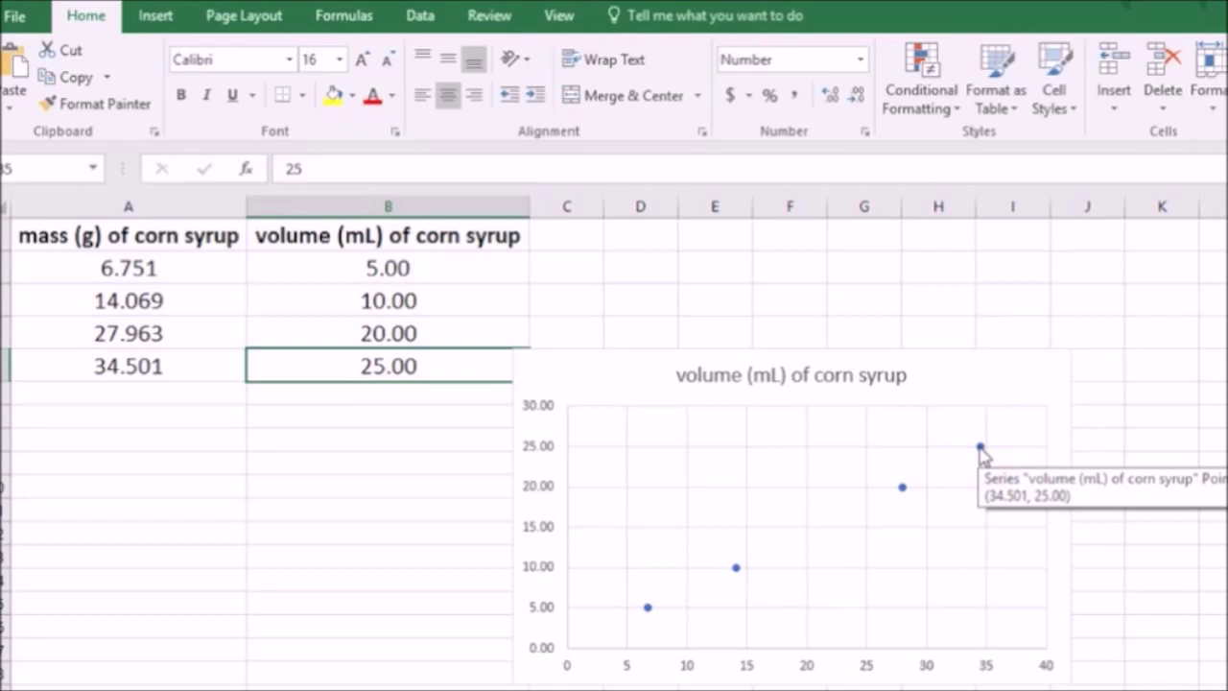
{"action": "left_click", "coordinate": [187, 367]}
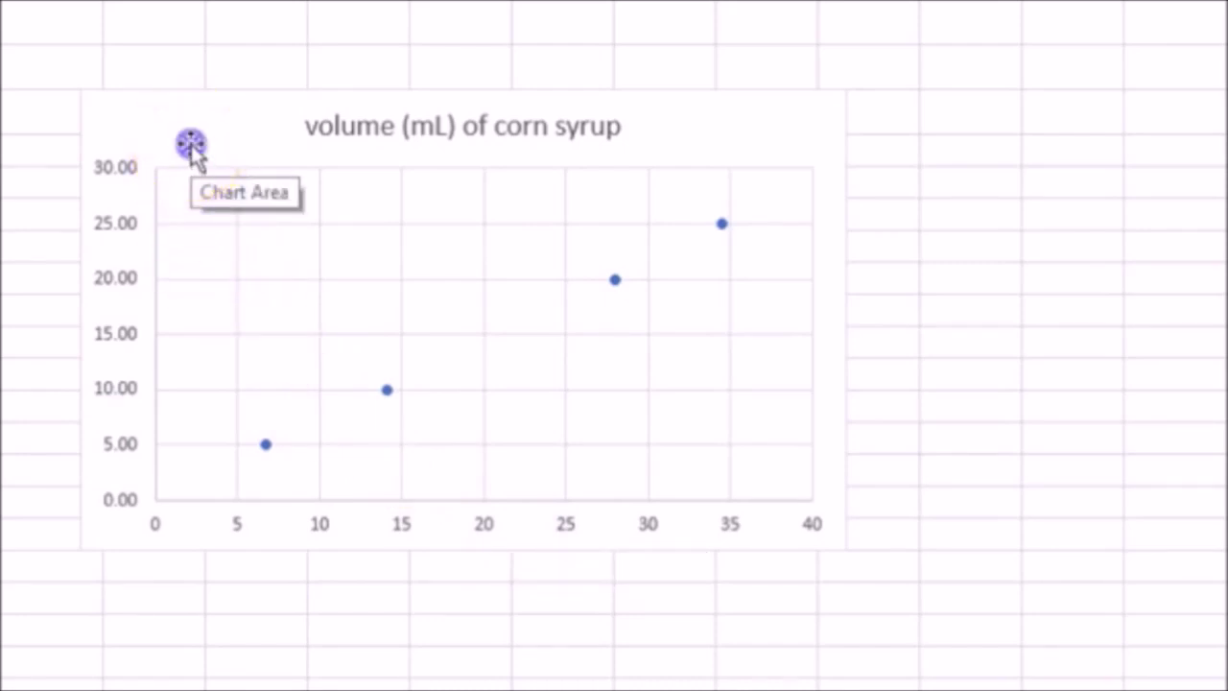
{"action": "left_click", "coordinate": [191, 146]}
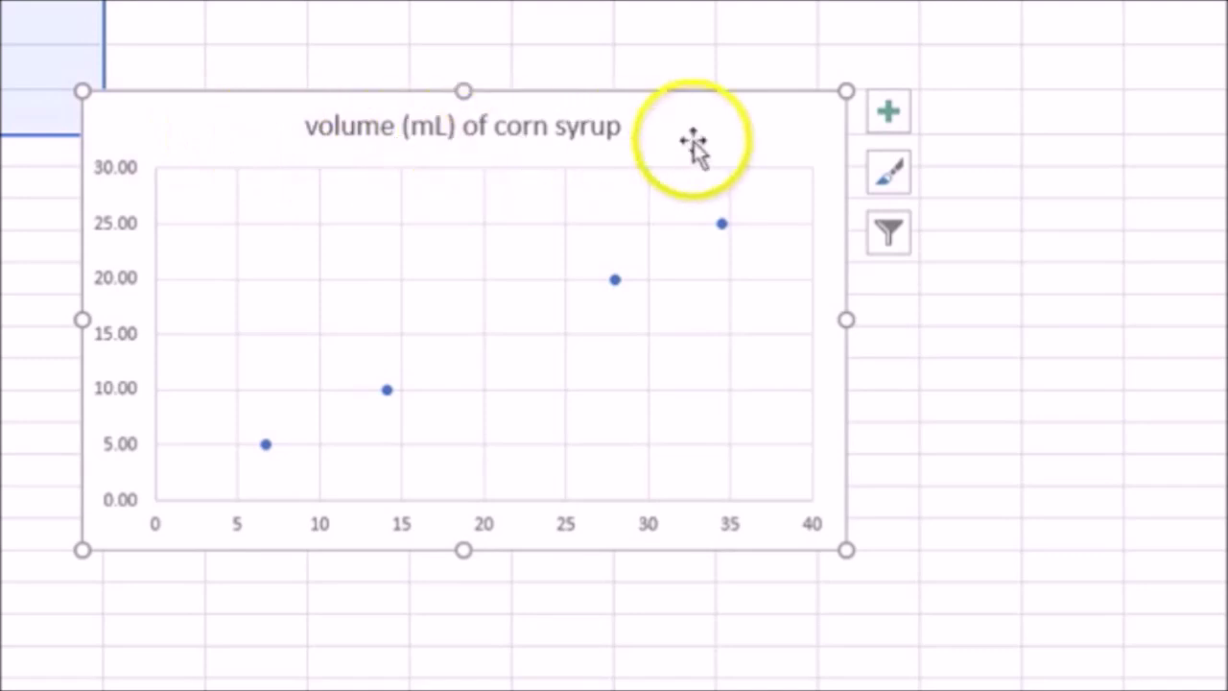
Add axis titles reading 'volume (mL)' on the vertical axis and 'mass (g)' on the horizontal.
{"action": "left_click", "coordinate": [887, 116]}
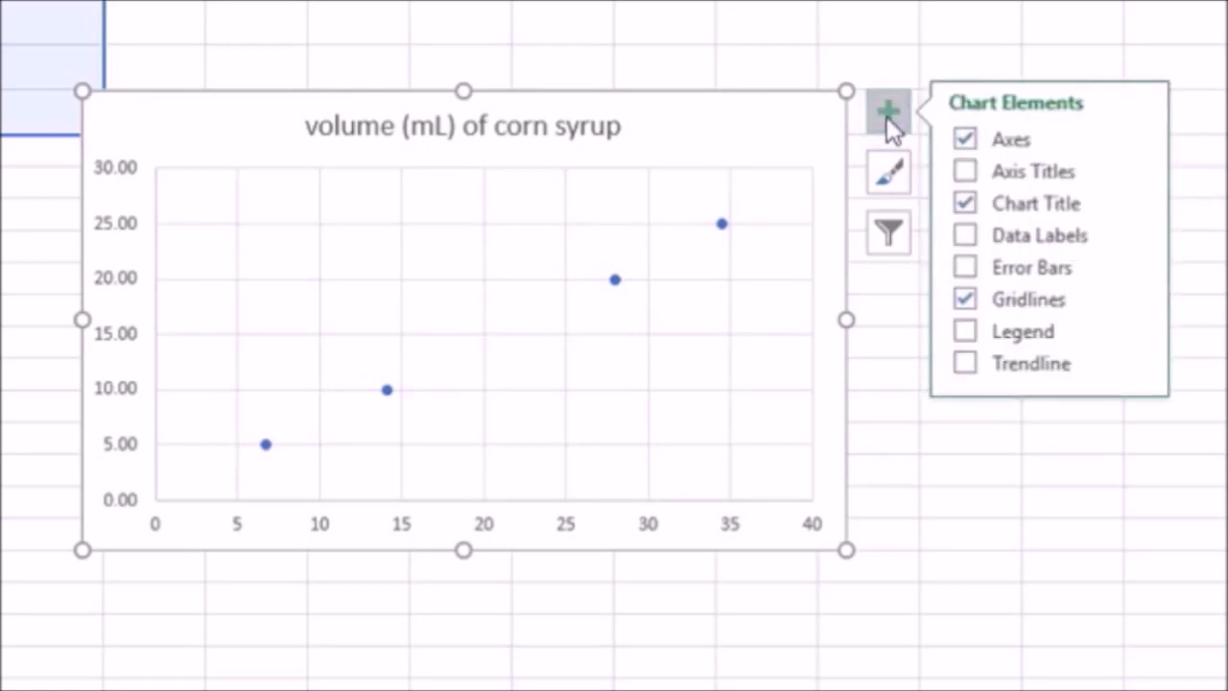
{"action": "left_click", "coordinate": [965, 171]}
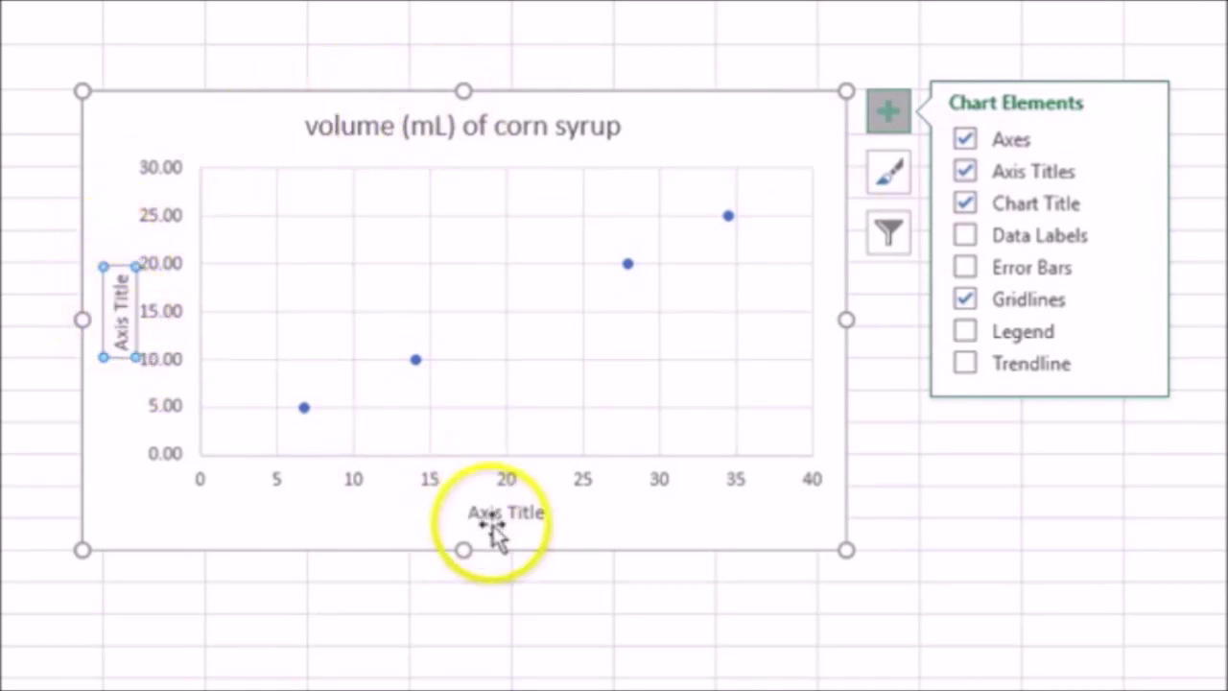
{"action": "right_click", "coordinate": [113, 326]}
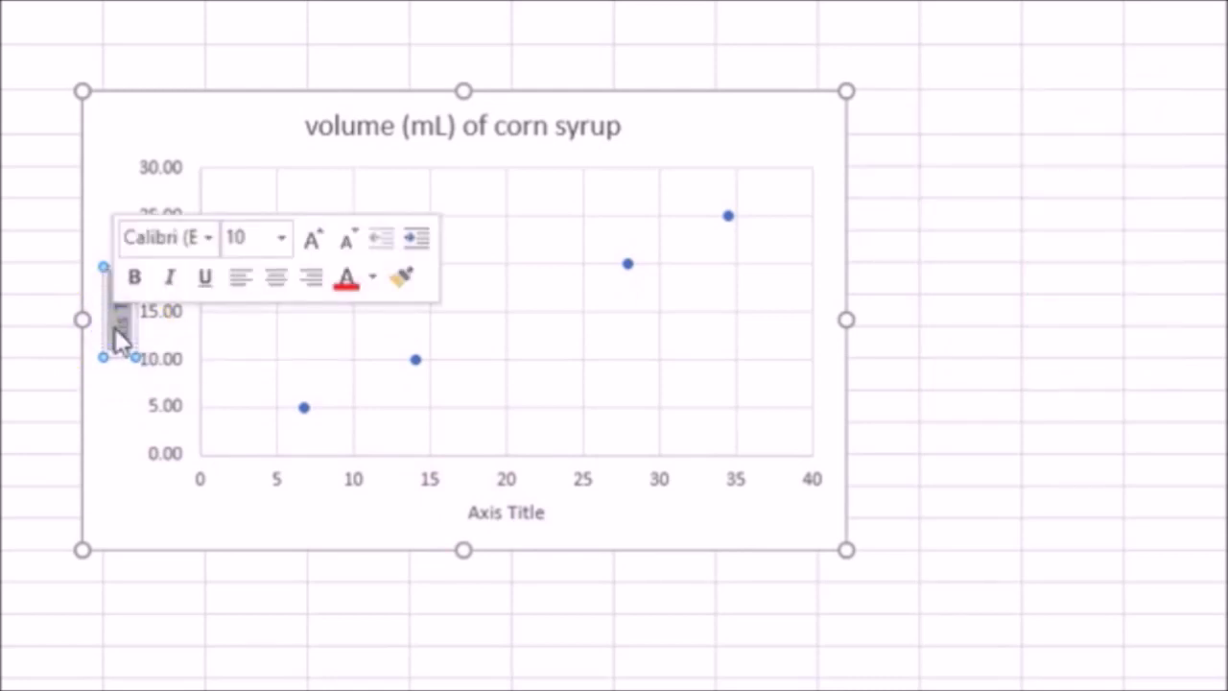
{"action": "type", "text": "vol"}
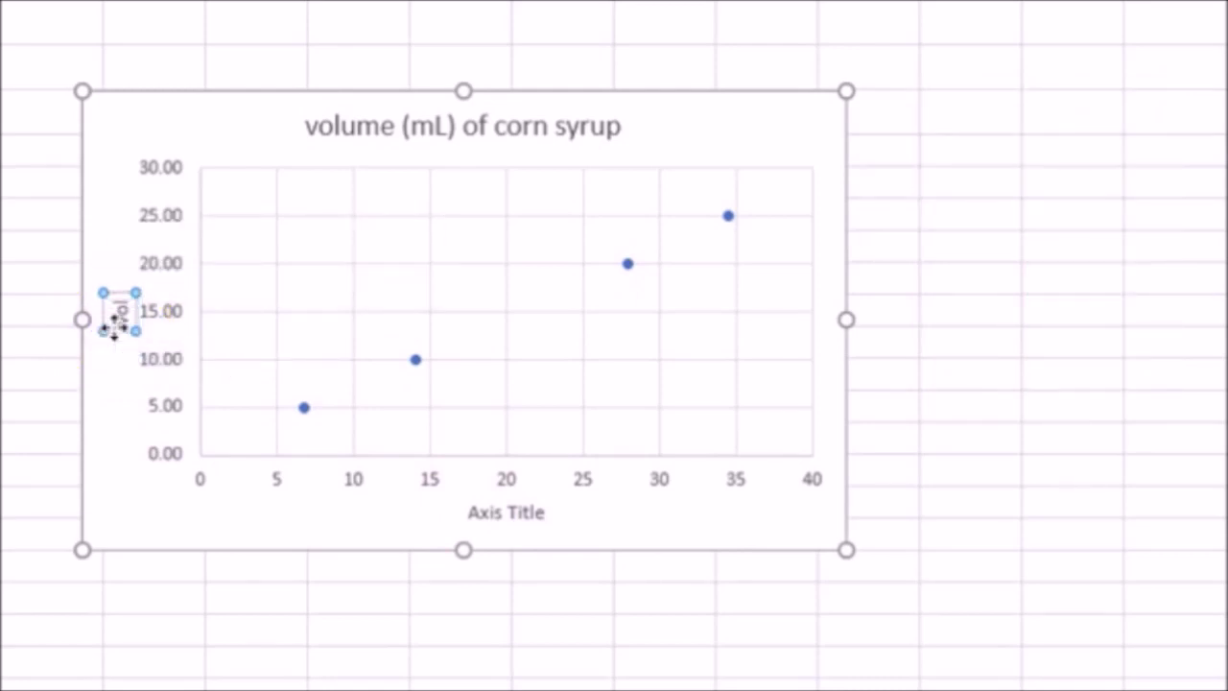
{"action": "type", "text": "ume"}
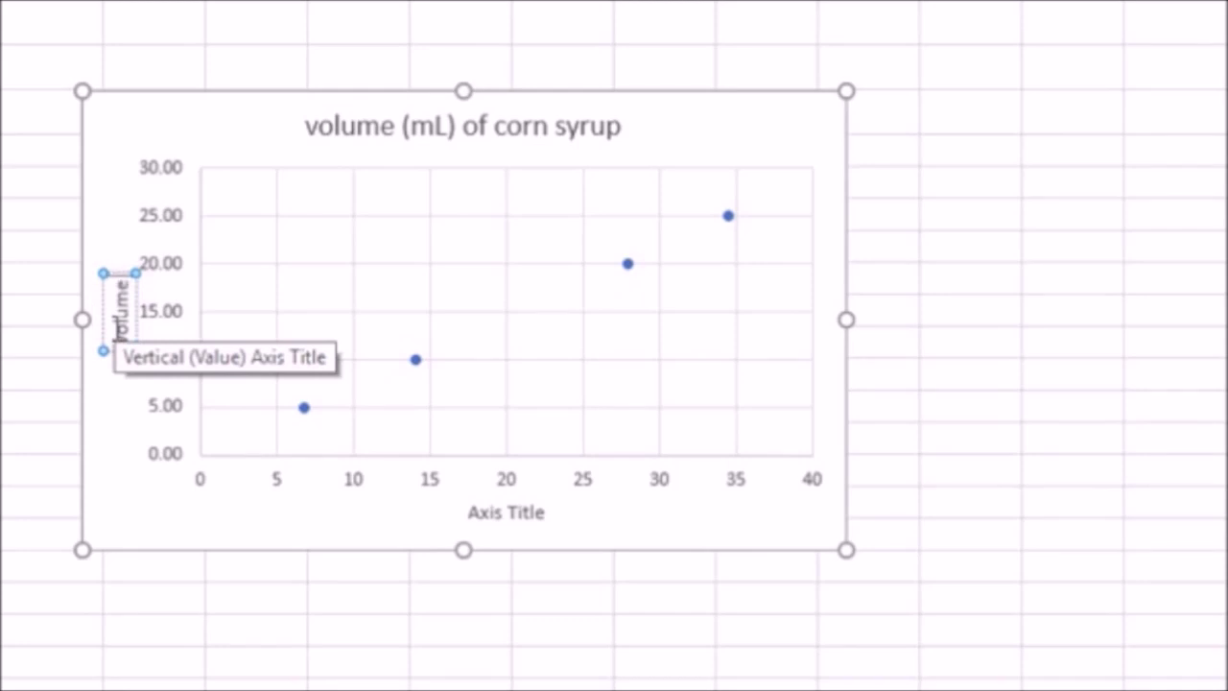
{"action": "type", "text": " (mL"}
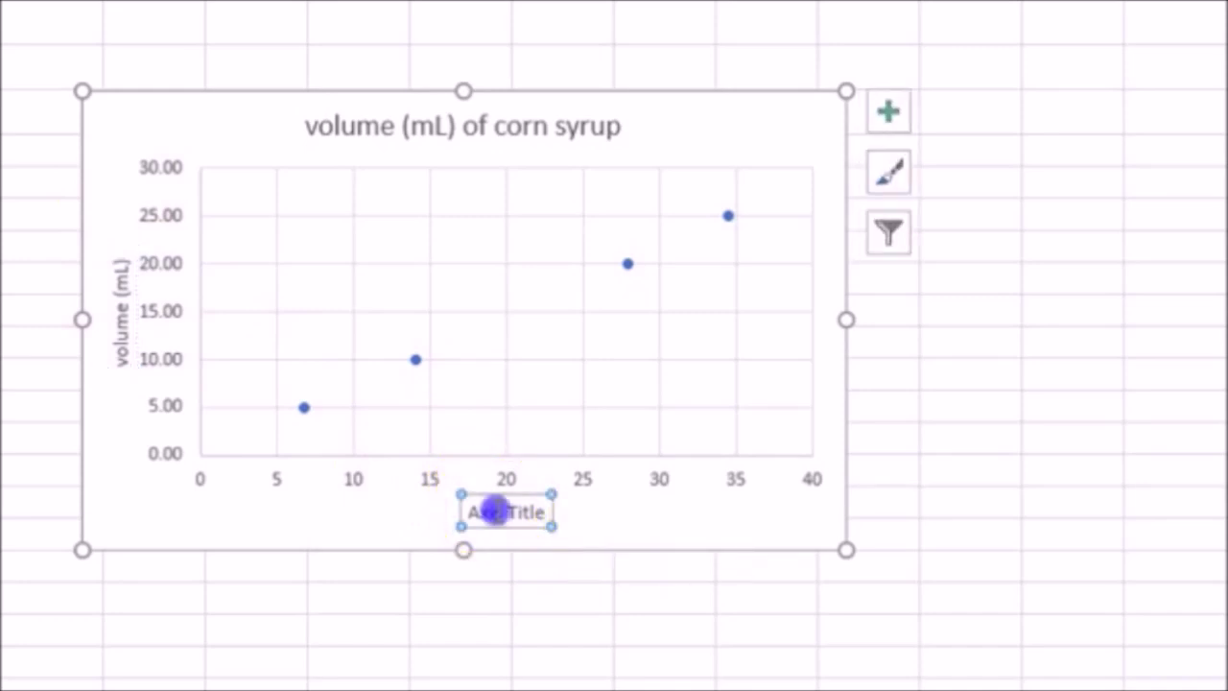
{"action": "left_click", "coordinate": [501, 495]}
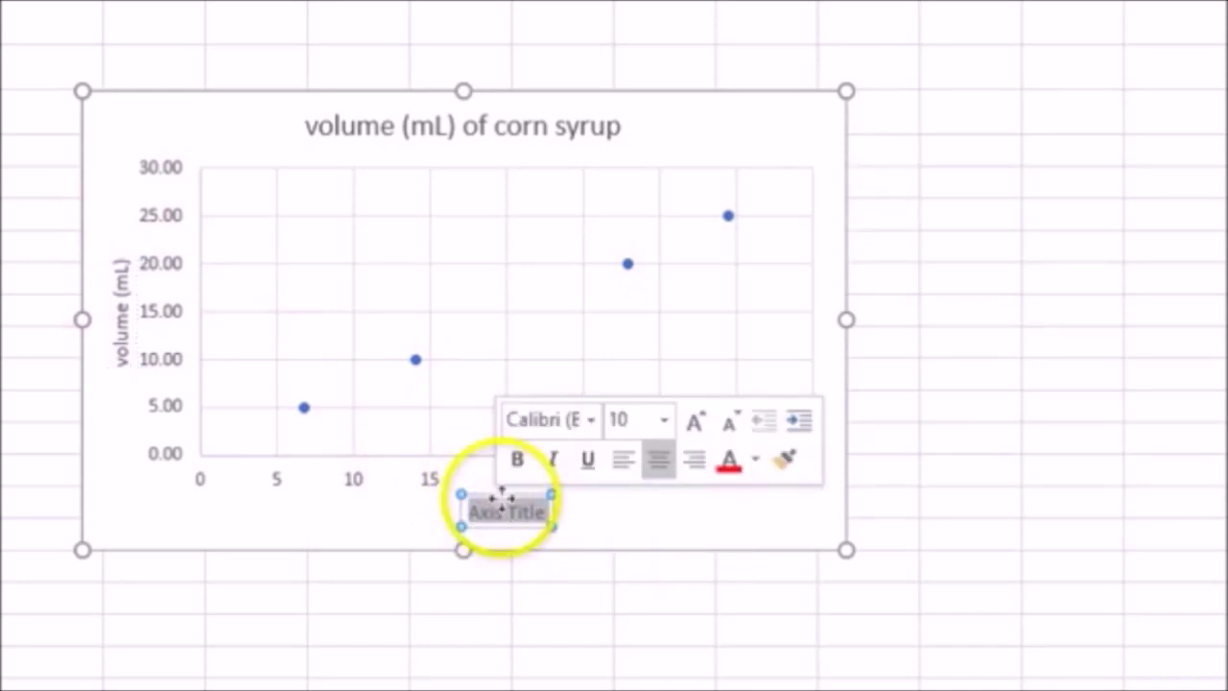
{"action": "type", "text": "mass (g)"}
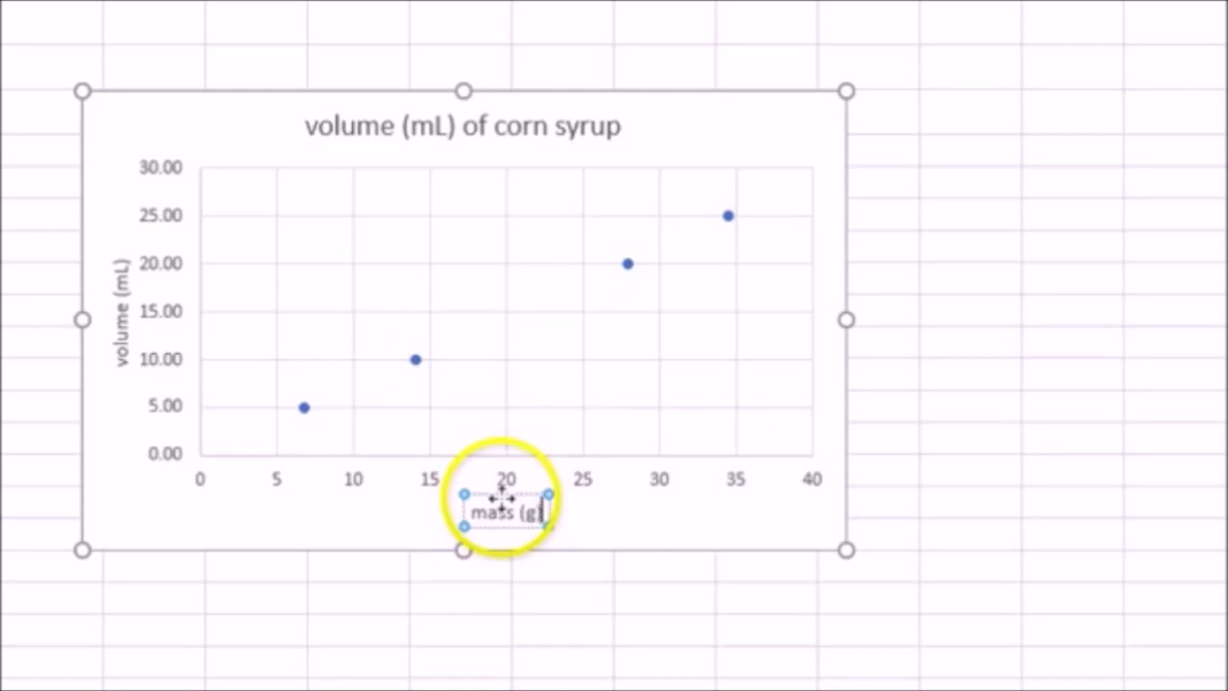
{"action": "left_click", "coordinate": [890, 280]}
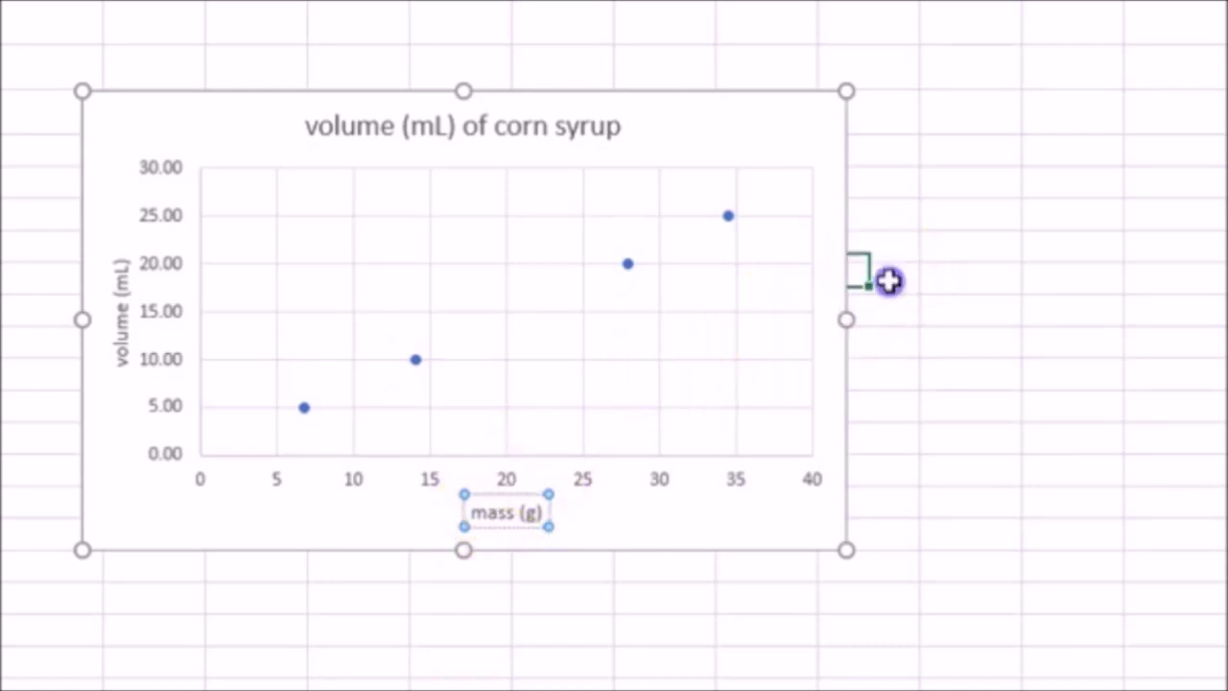
Replace the chart title with 'Linear Relationship between the volume and mass of corn syrup'.
{"action": "left_click", "coordinate": [484, 135]}
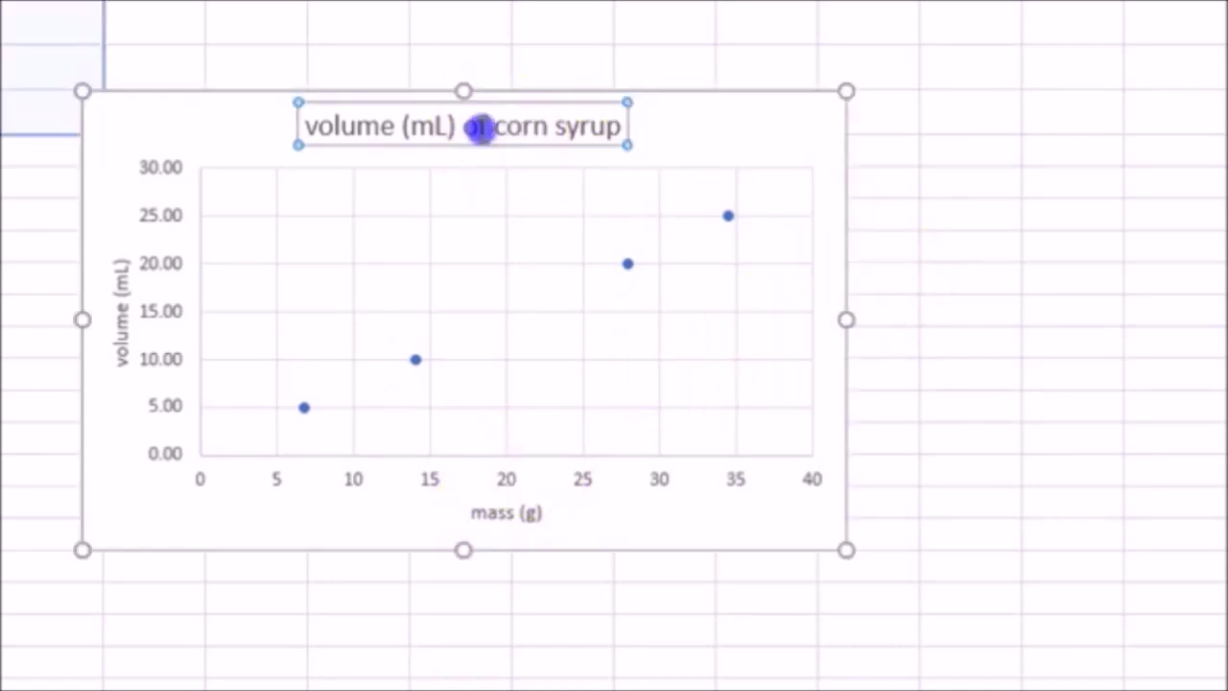
{"action": "triple_click", "coordinate": [485, 134]}
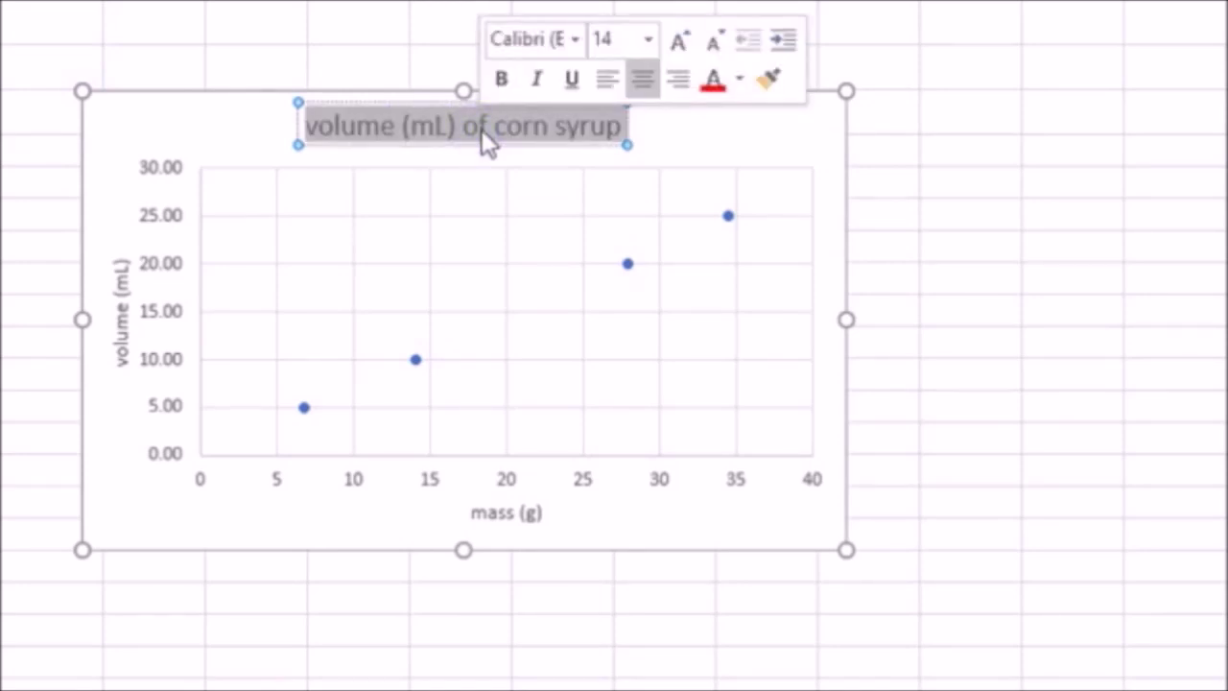
{"action": "type", "text": "Line"}
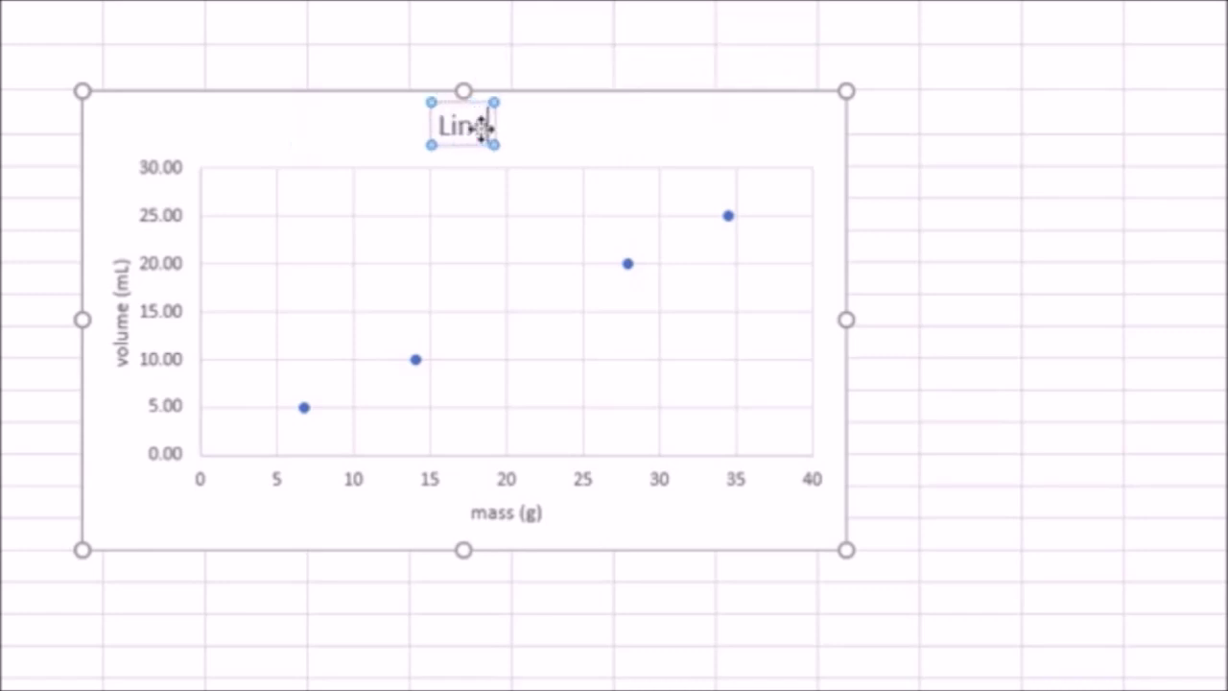
{"action": "type", "text": "ar Relati"}
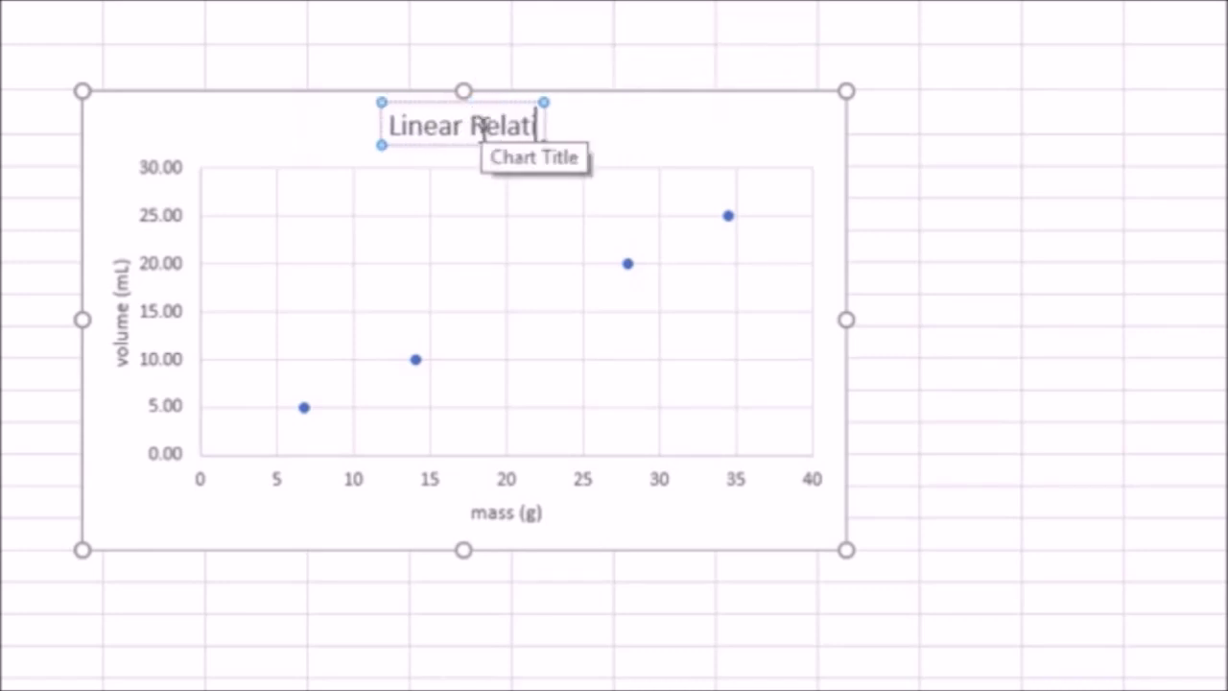
{"action": "type", "text": "onship b"}
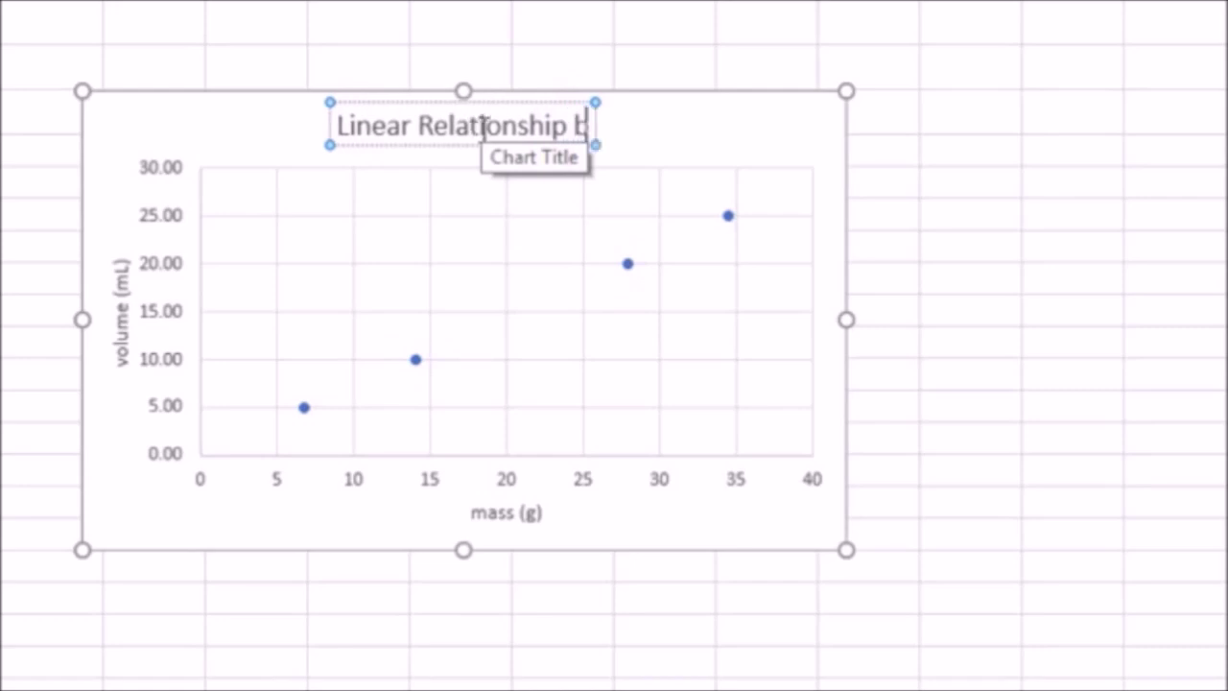
{"action": "type", "text": "etween th"}
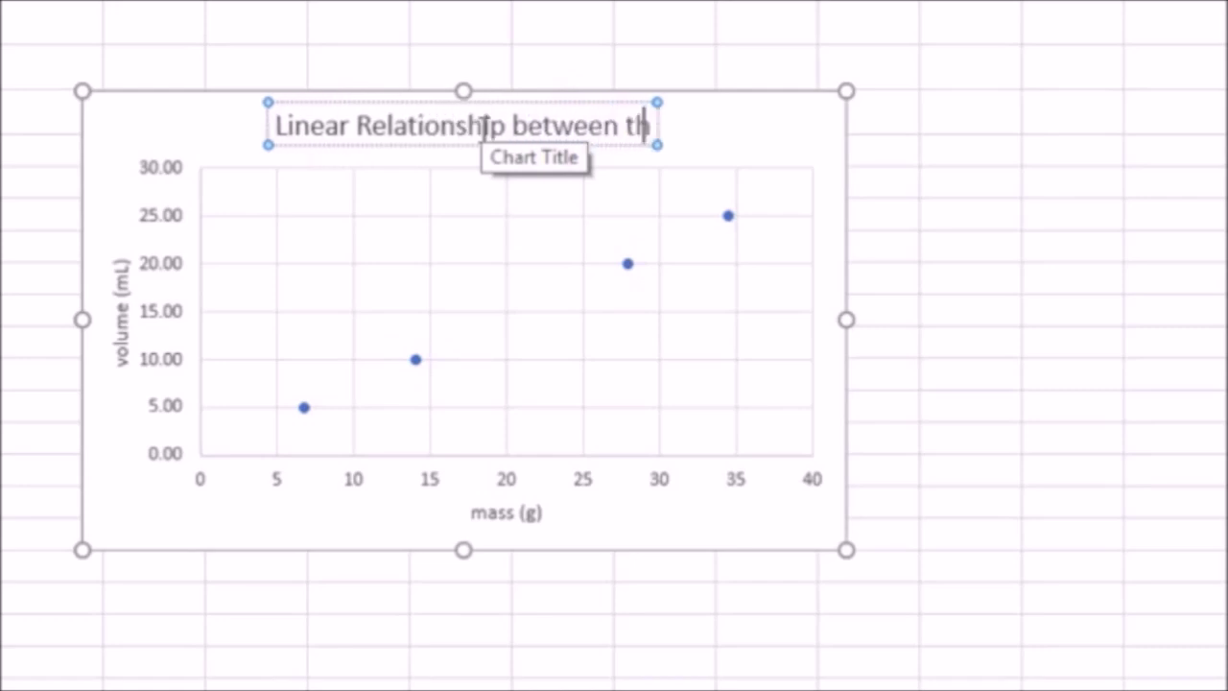
{"action": "type", "text": "e volume and"}
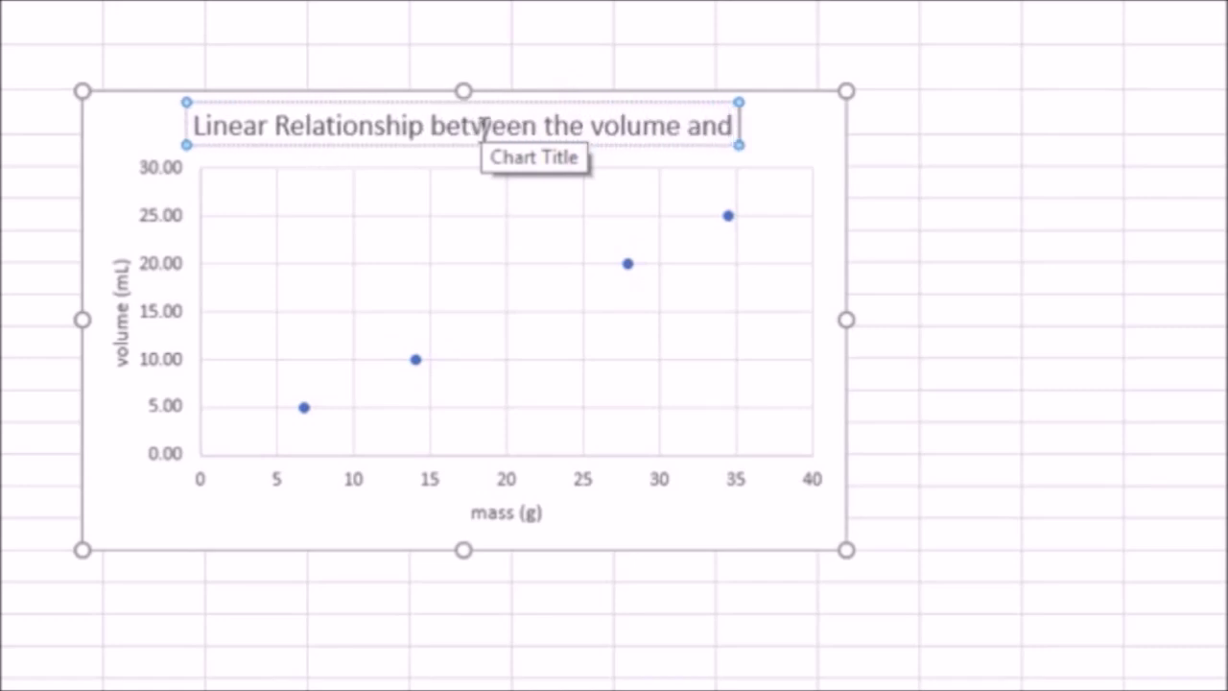
{"action": "type", "text": " mass of "}
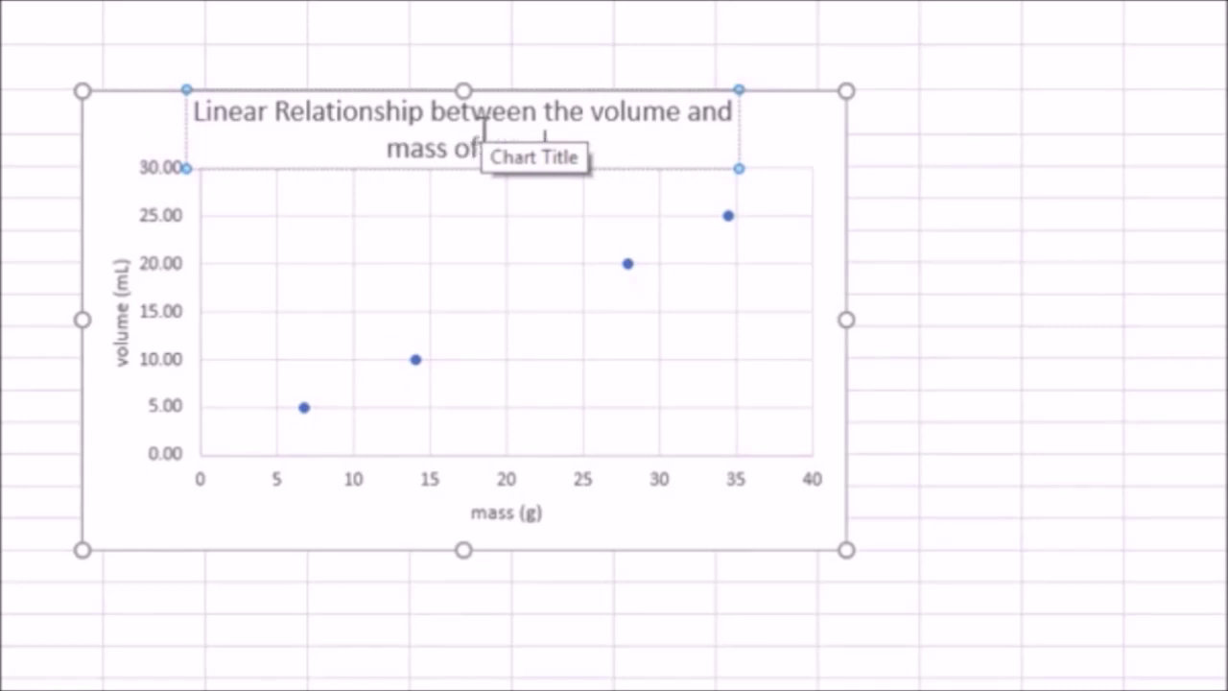
{"action": "type", "text": "co"}
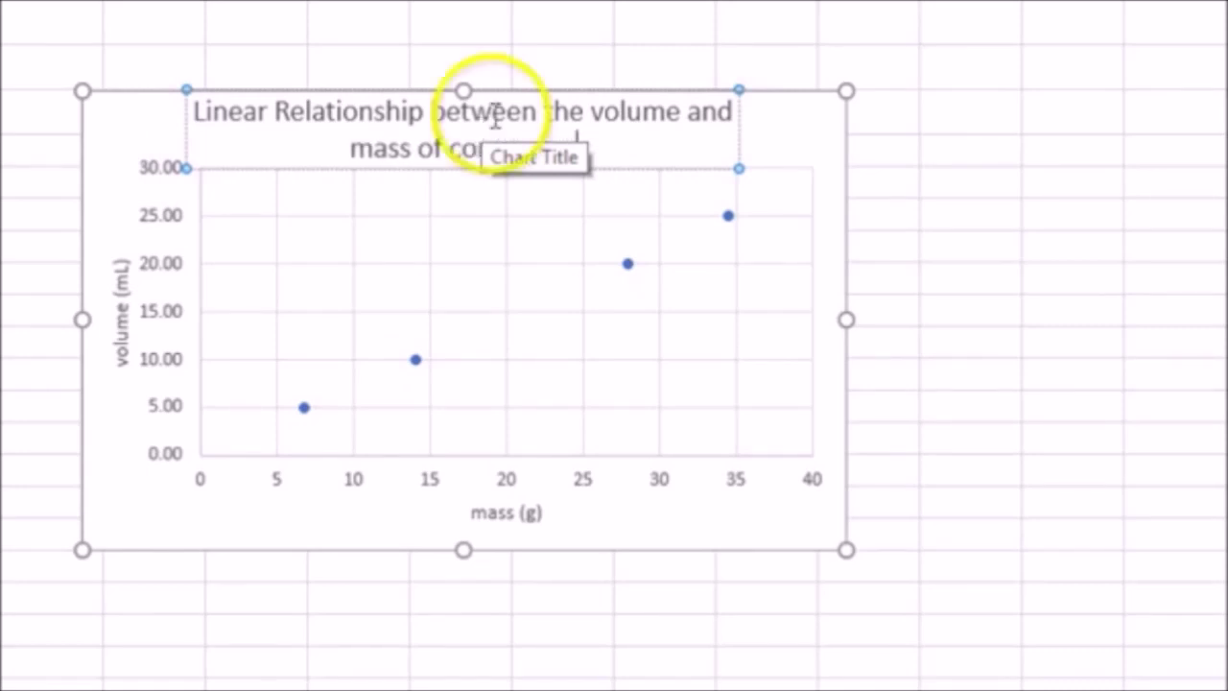
{"action": "type", "text": "rn syrup"}
{"action": "left_click", "coordinate": [506, 21]}
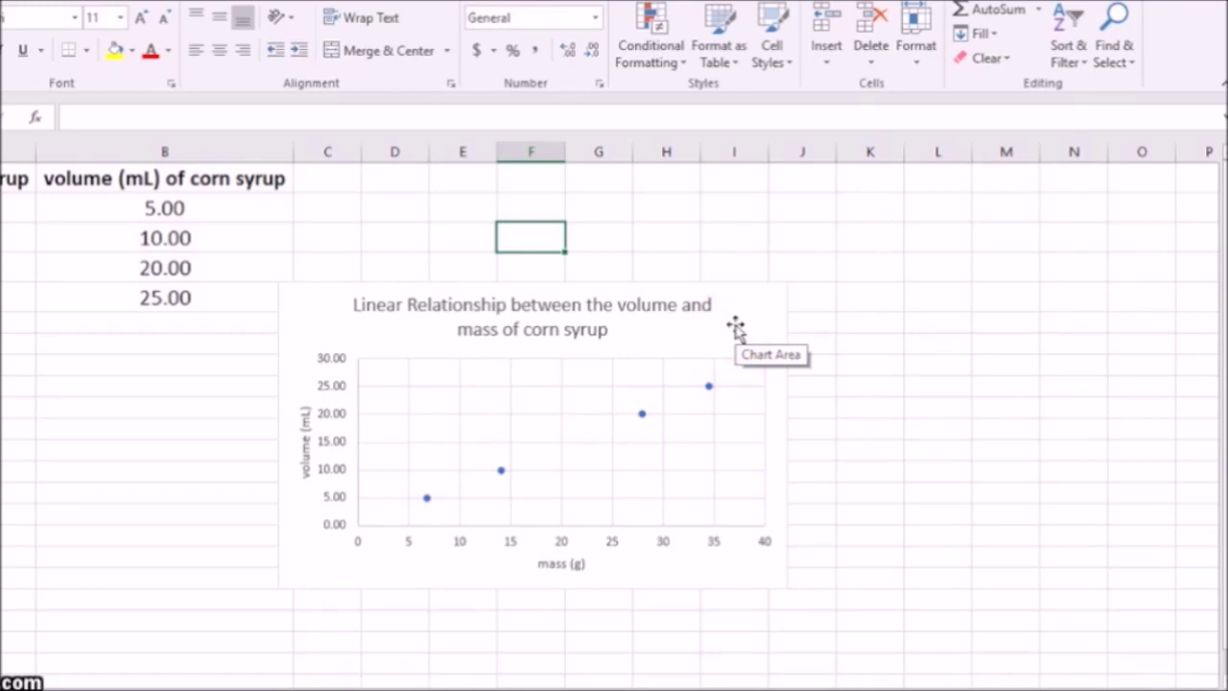
{"action": "left_click", "coordinate": [735, 329]}
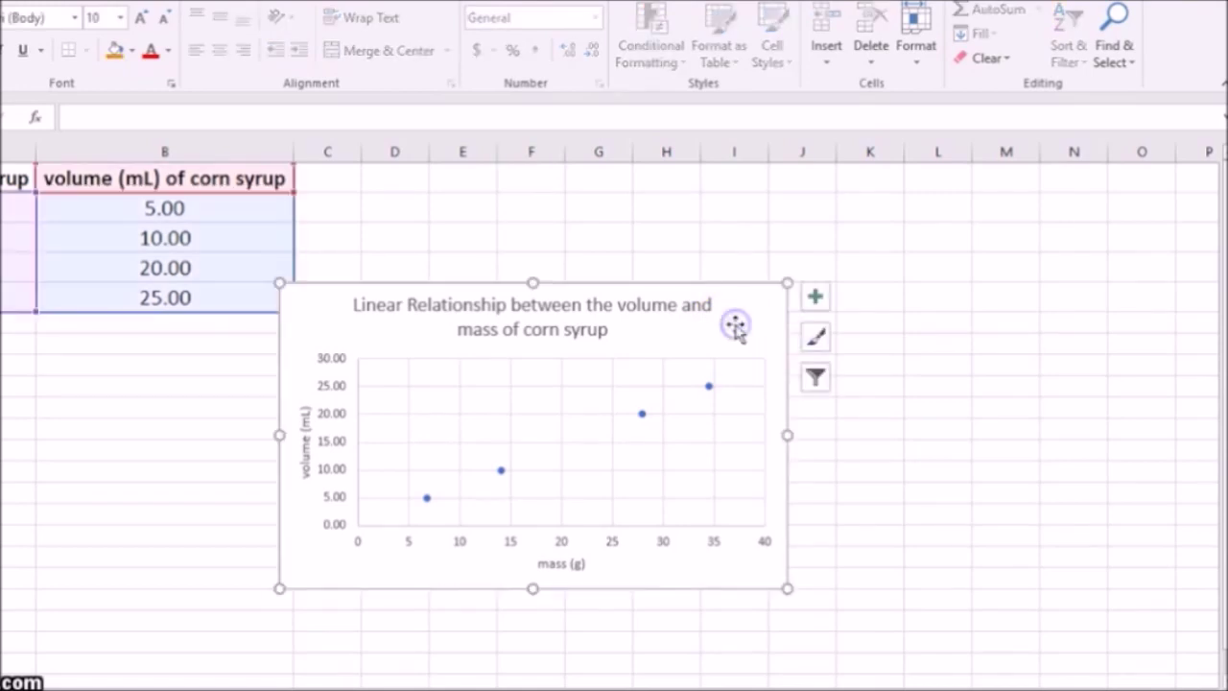
Add a linear trendline to the data points and open its More Options pane.
{"action": "left_click", "coordinate": [813, 301]}
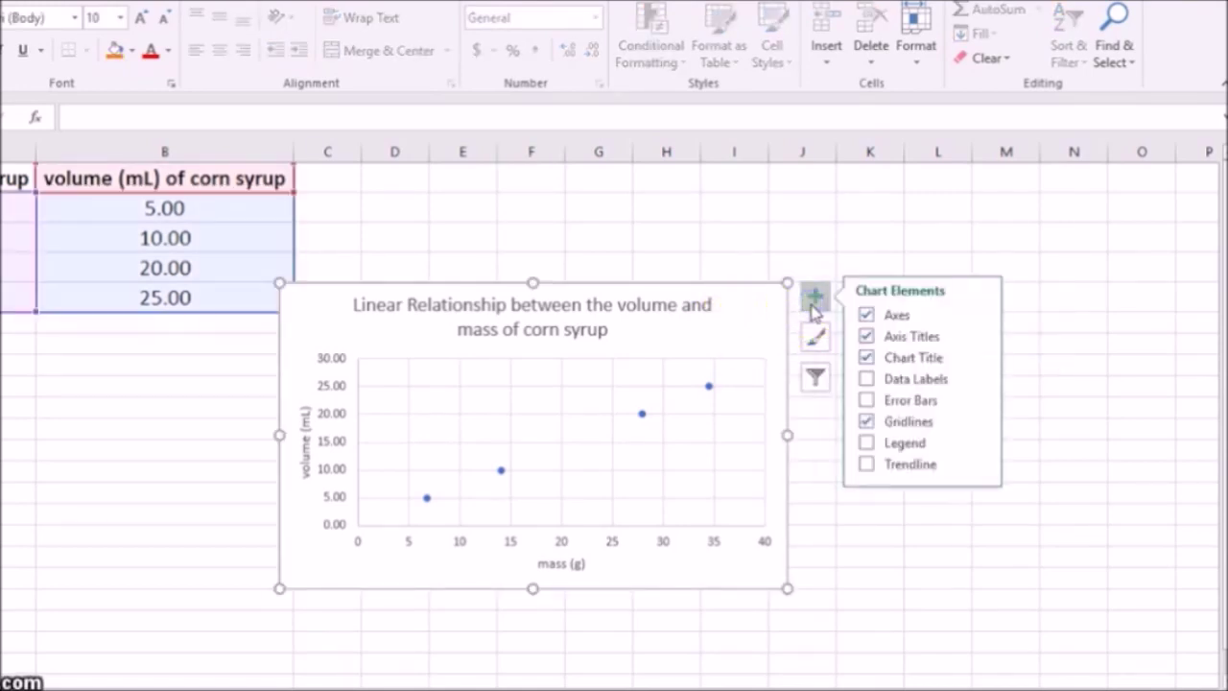
{"action": "left_click", "coordinate": [868, 465]}
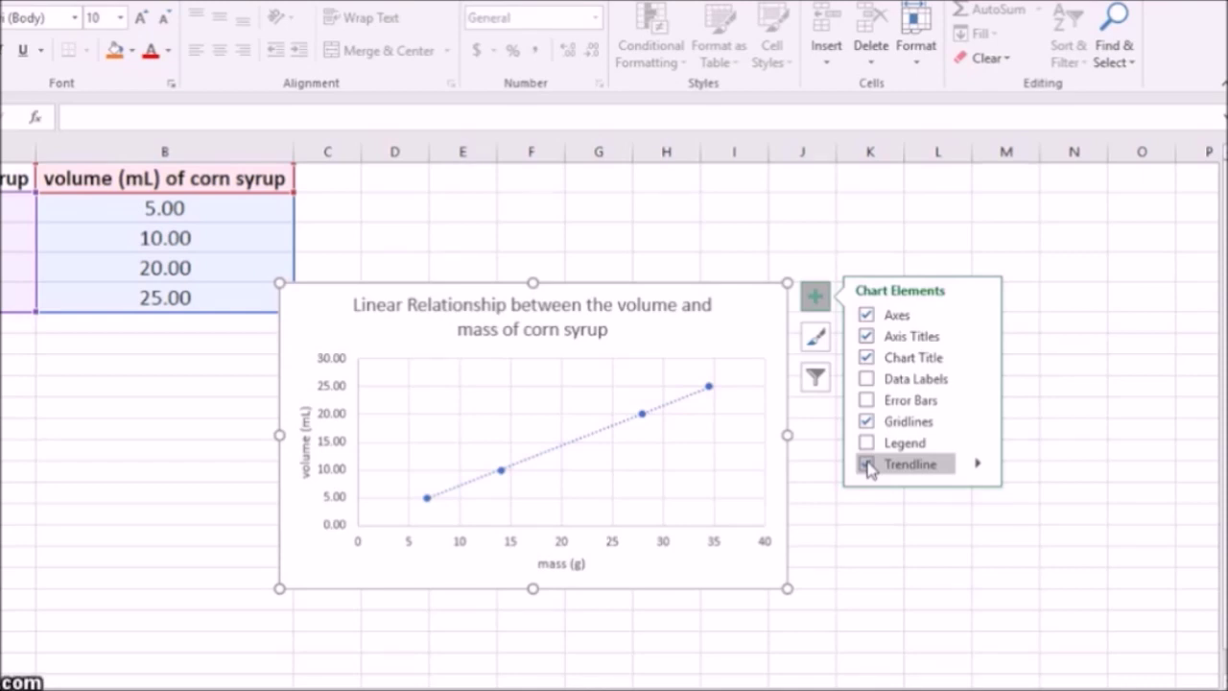
{"action": "left_click", "coordinate": [978, 464]}
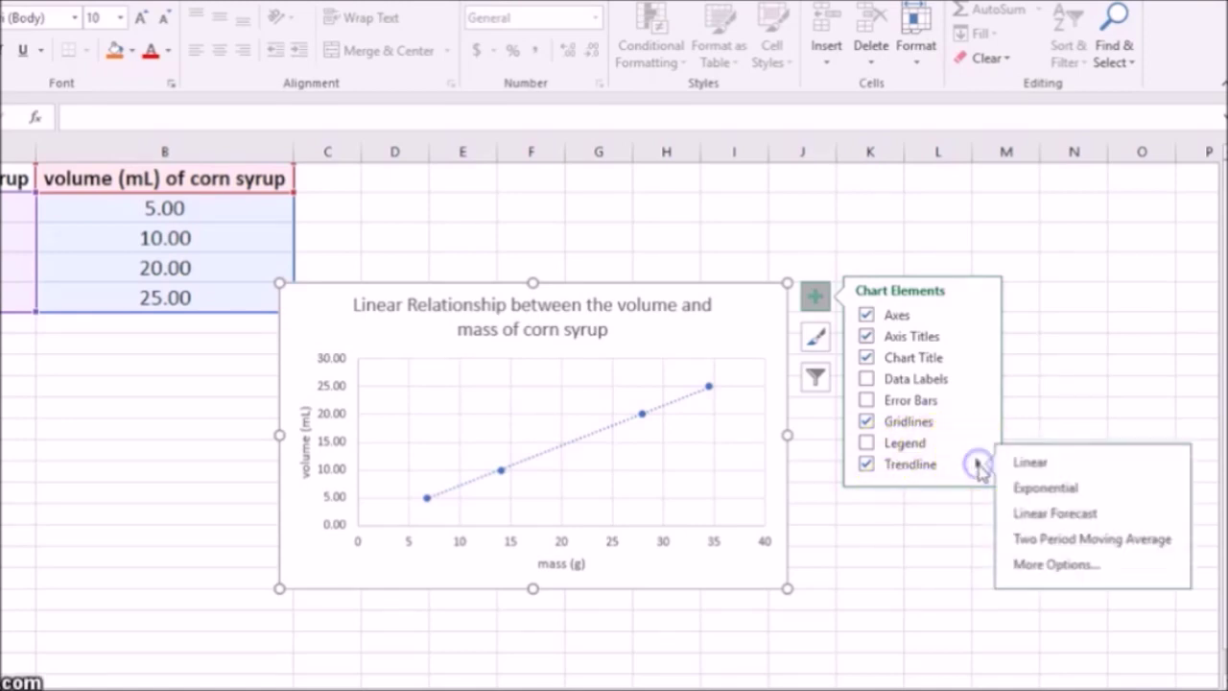
{"action": "left_click", "coordinate": [1030, 564]}
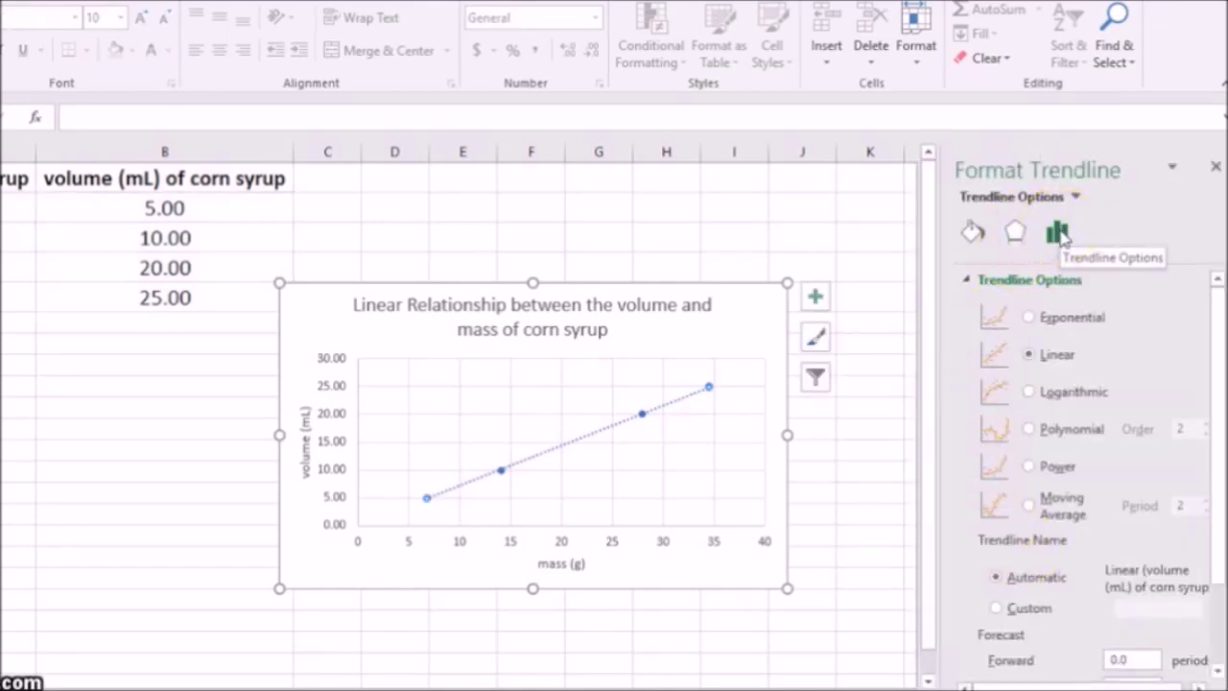
Display the trendline equation y = 0.7203x + 0.0027 and R² = 0.9997 on the chart.
{"action": "scroll", "coordinate": [1075, 333], "scroll_direction": "down", "scroll_amount": 2}
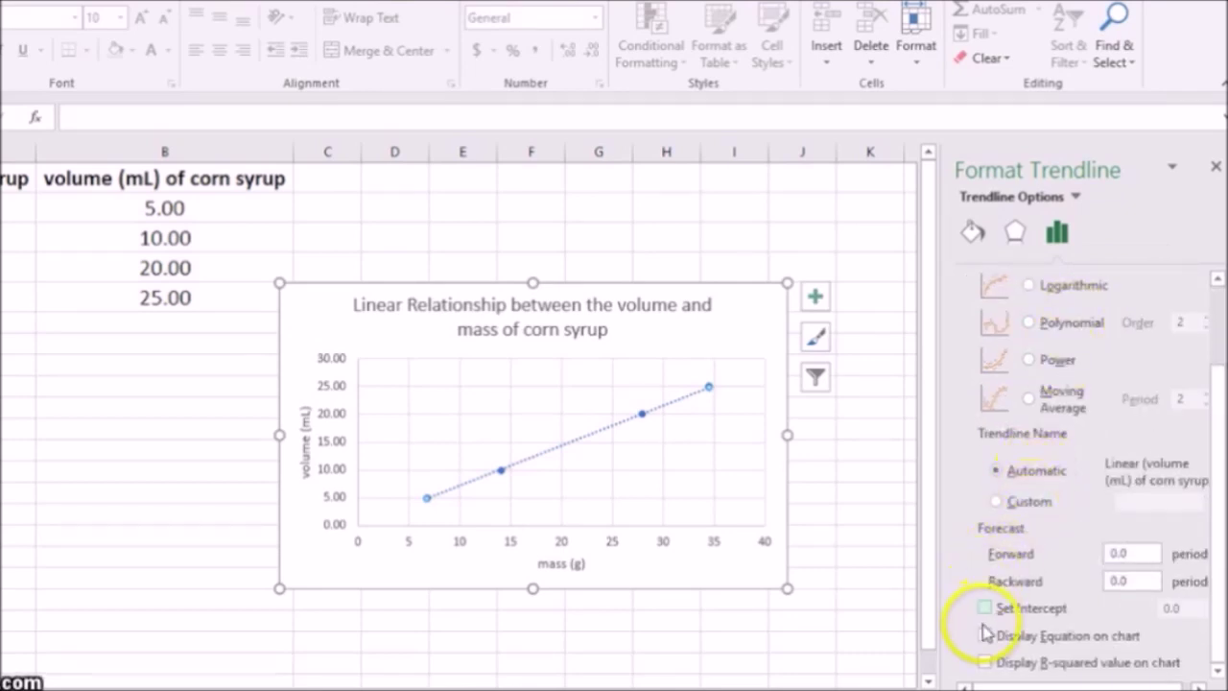
{"action": "left_click", "coordinate": [986, 637]}
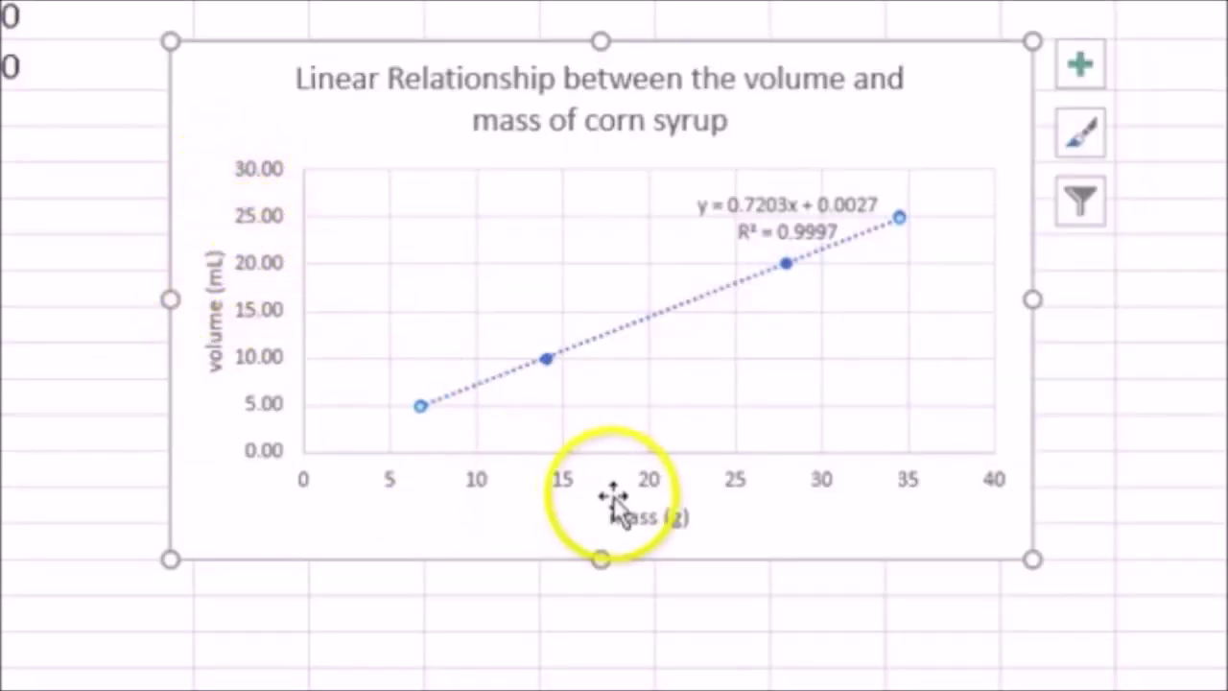
{"action": "left_click", "coordinate": [645, 593]}
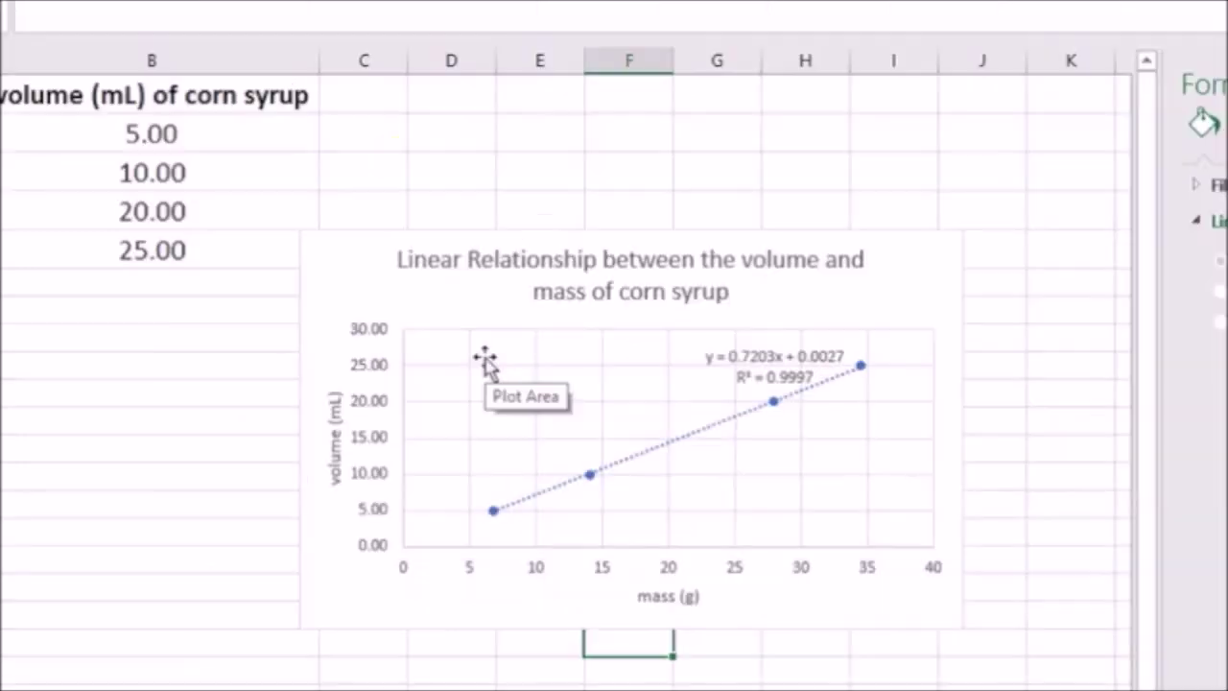
Edit the chart's data series and set its X values to the volume range B2:B5.
{"action": "right_click", "coordinate": [410, 206]}
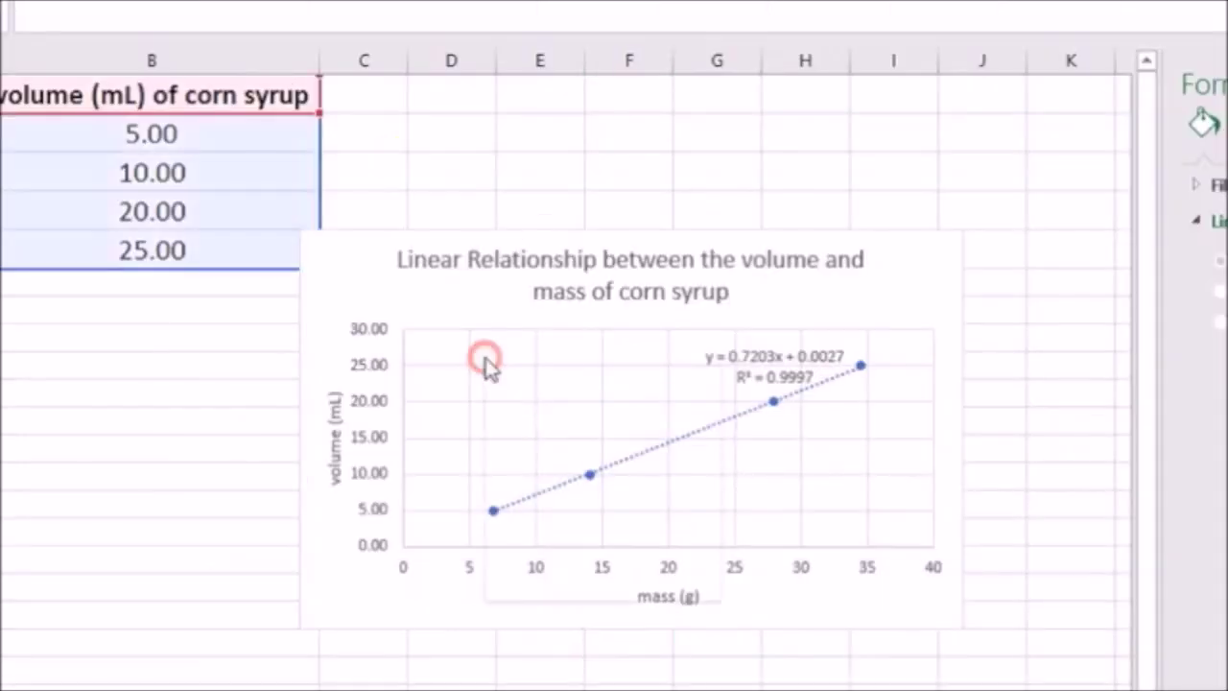
{"action": "left_click", "coordinate": [543, 511]}
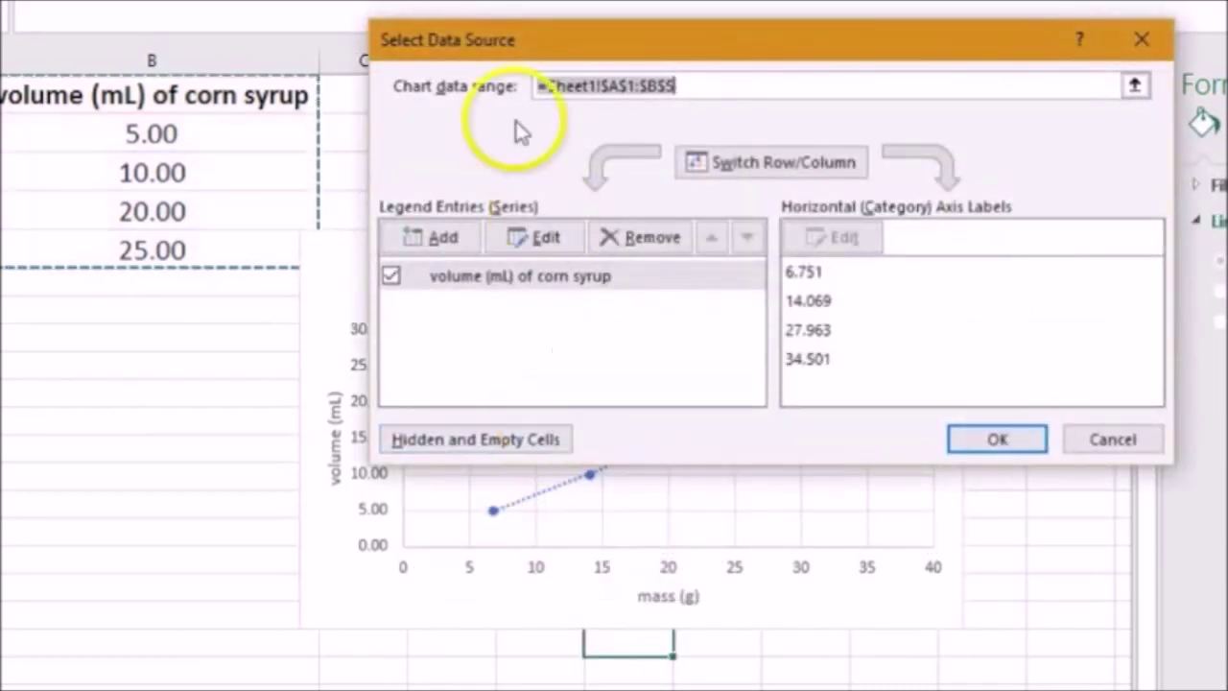
{"action": "left_click", "coordinate": [529, 240]}
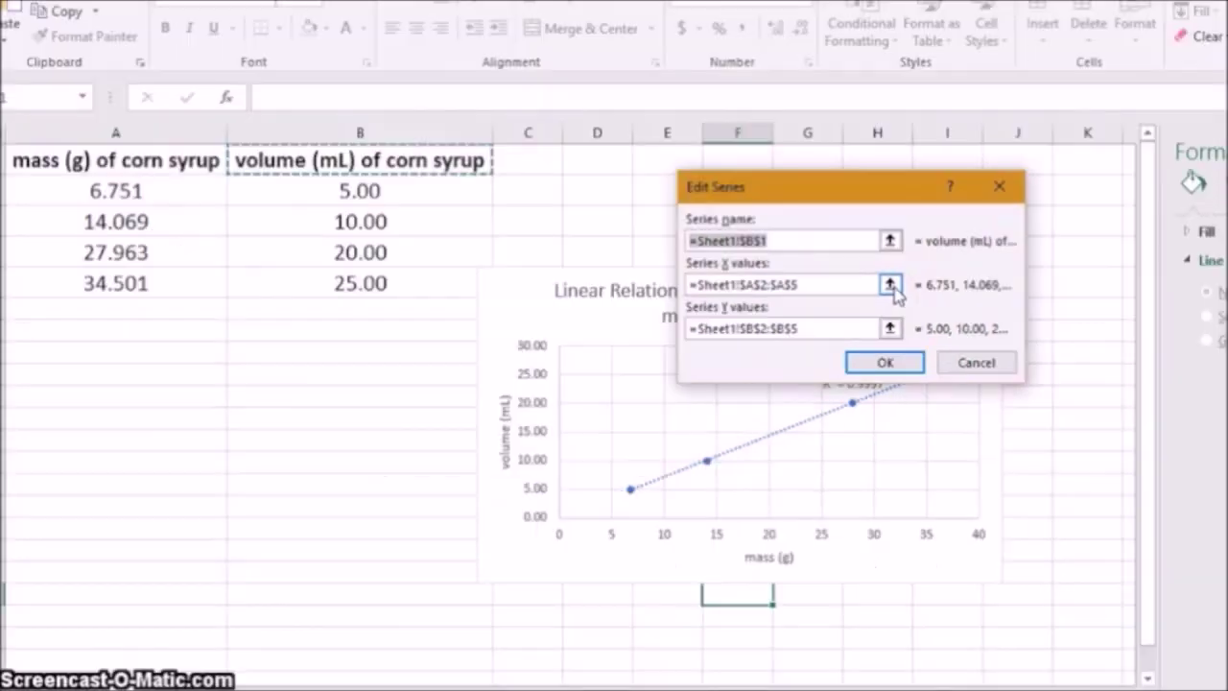
{"action": "left_click", "coordinate": [891, 285]}
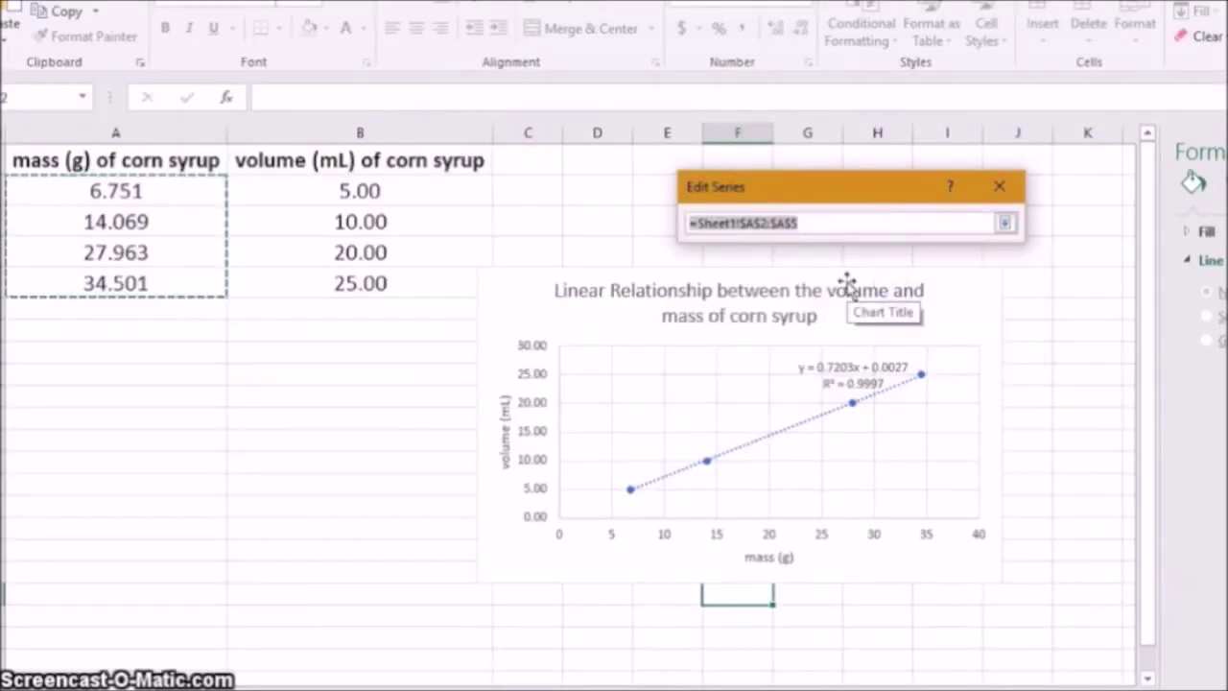
{"action": "left_click_drag", "start_coordinate": [422, 197], "coordinate": [392, 268]}
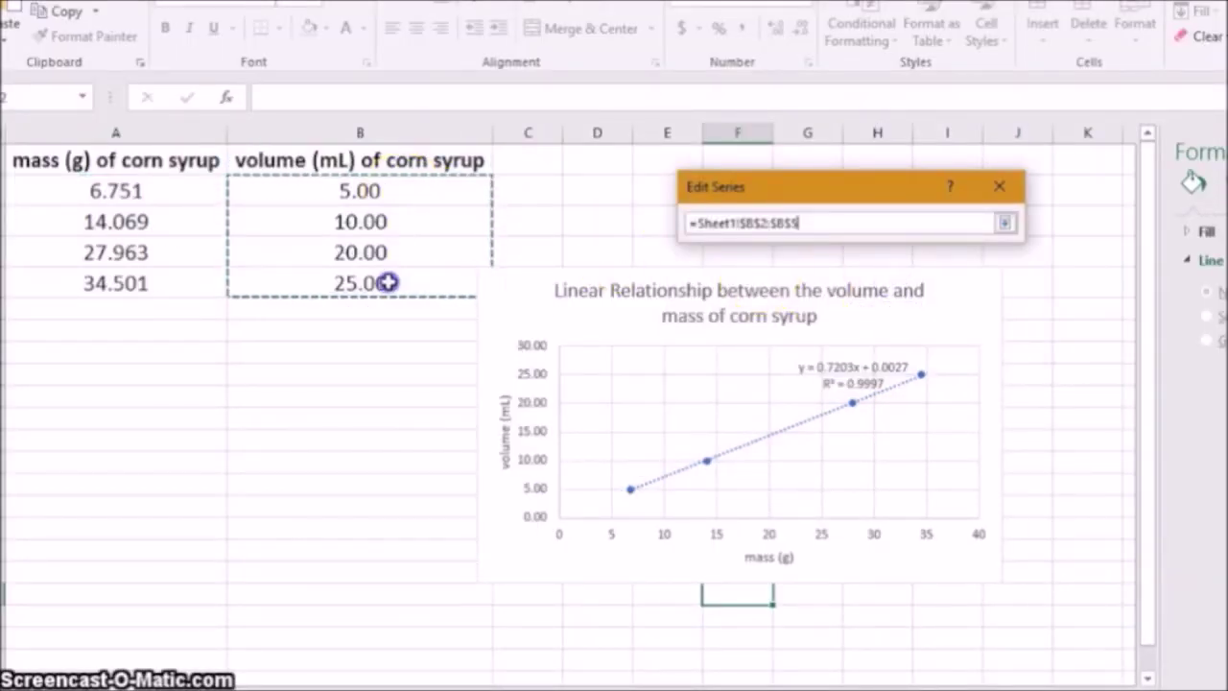
{"action": "left_click", "coordinate": [973, 221]}
{"action": "left_click", "coordinate": [1006, 225]}
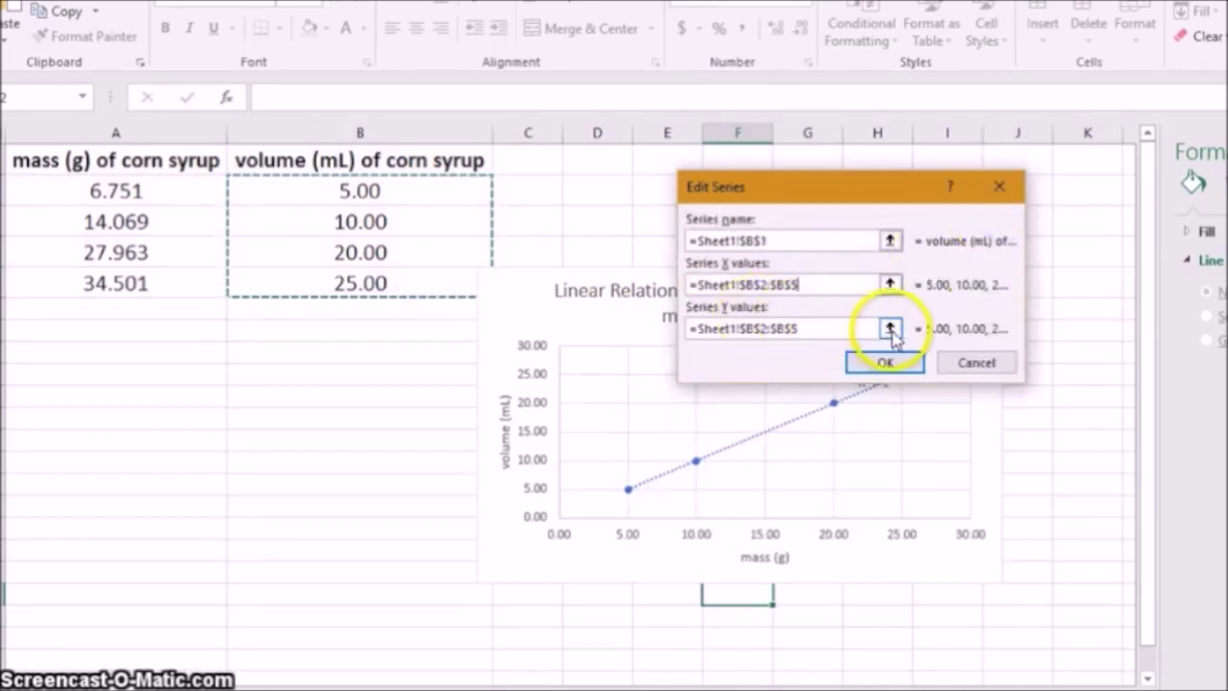
Set the series Y values to the mass range A2:A5 and apply the changes.
{"action": "left_click", "coordinate": [891, 330]}
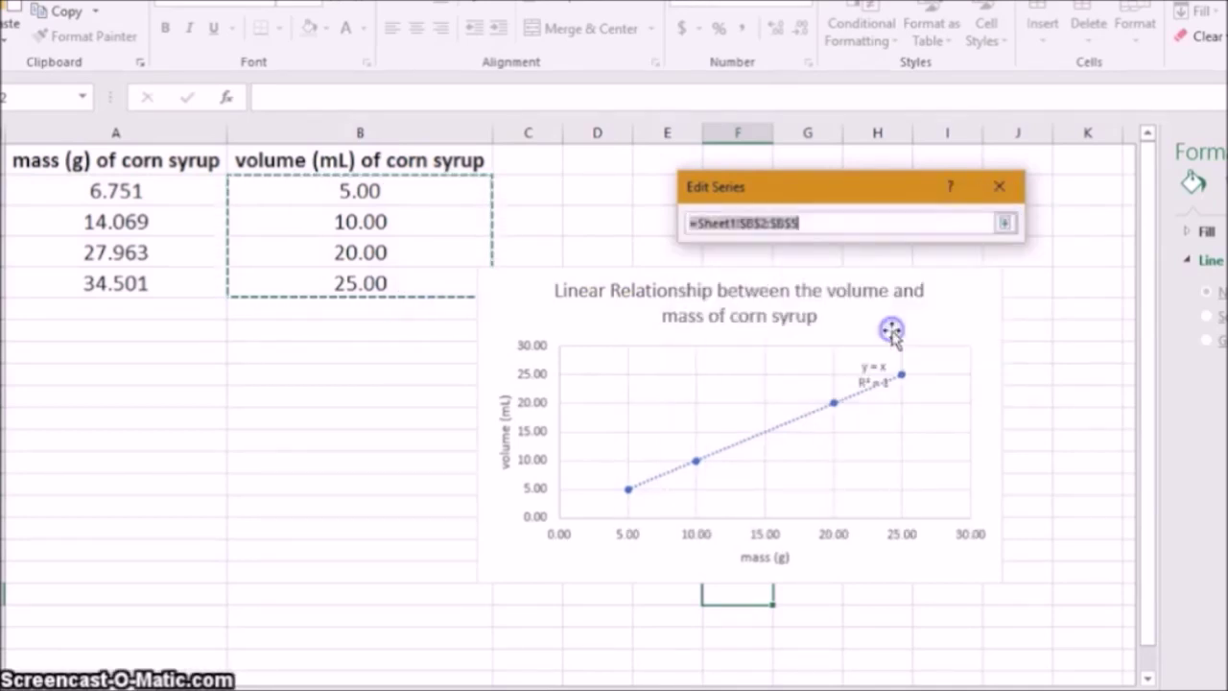
{"action": "left_click", "coordinate": [153, 191]}
{"action": "left_click_drag", "start_coordinate": [154, 191], "coordinate": [138, 277]}
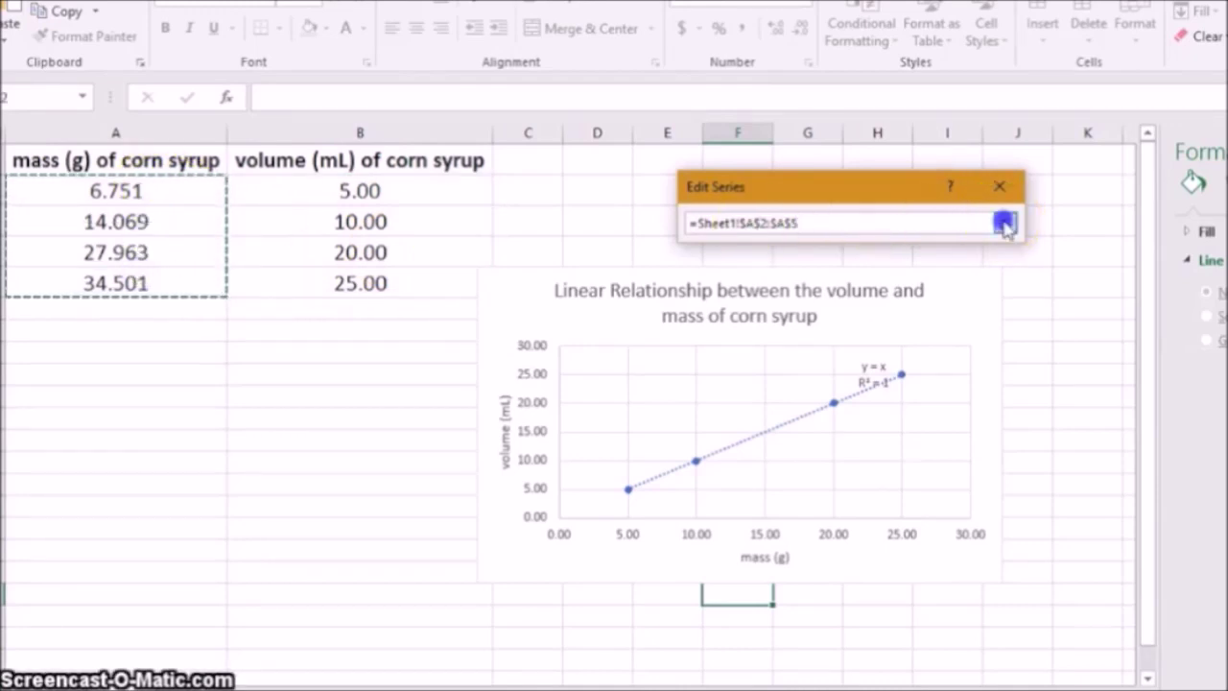
{"action": "left_click", "coordinate": [1004, 223]}
{"action": "left_click", "coordinate": [878, 361]}
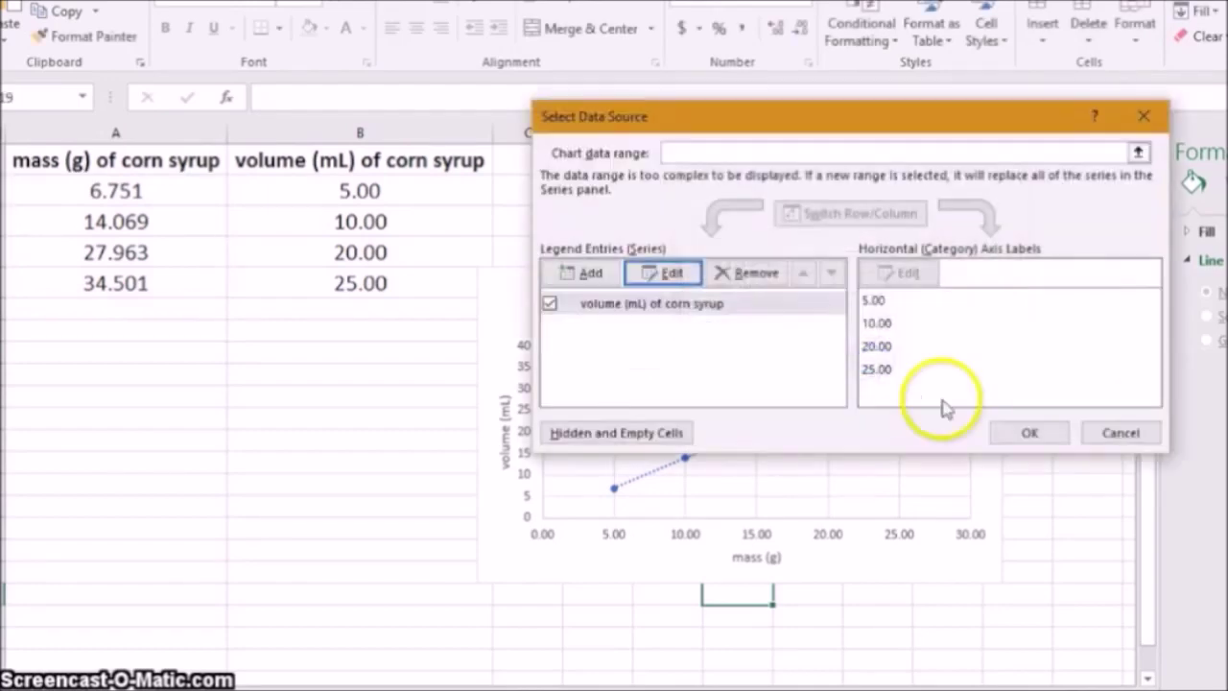
{"action": "left_click", "coordinate": [1023, 433]}
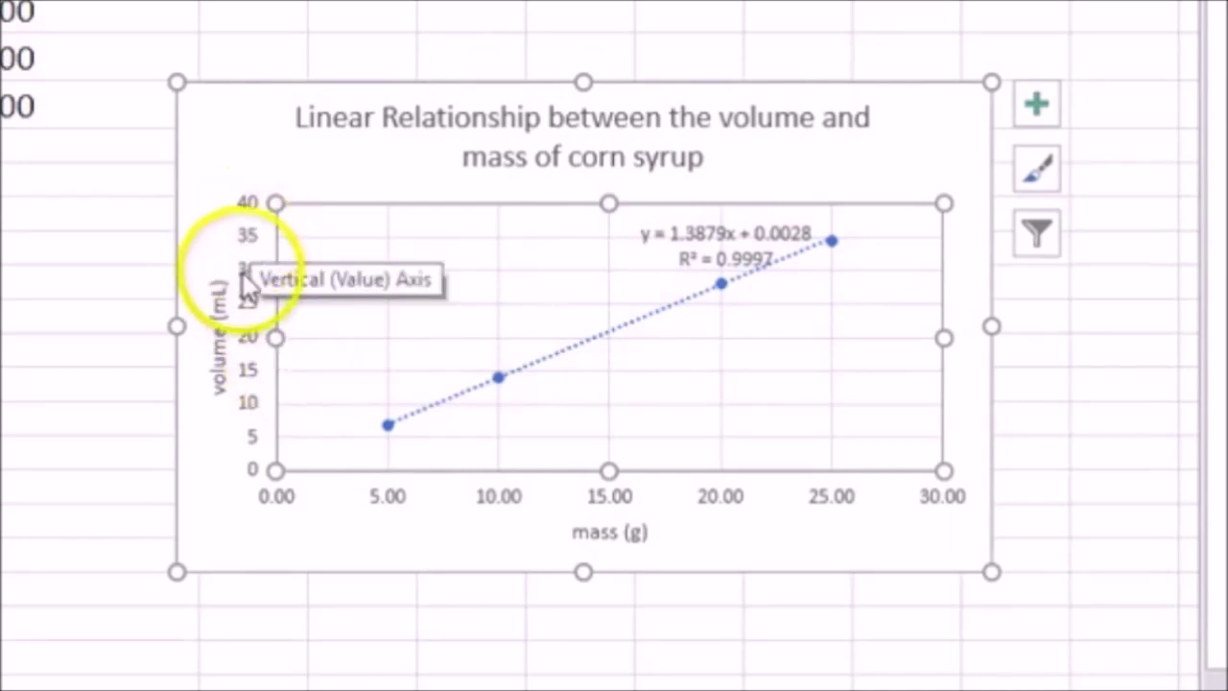
Retitle the axes 'mass (g)' vertically and 'volume (mL)' horizontally, nudging the equation label left.
{"action": "left_click", "coordinate": [215, 341]}
{"action": "double_click", "coordinate": [217, 347]}
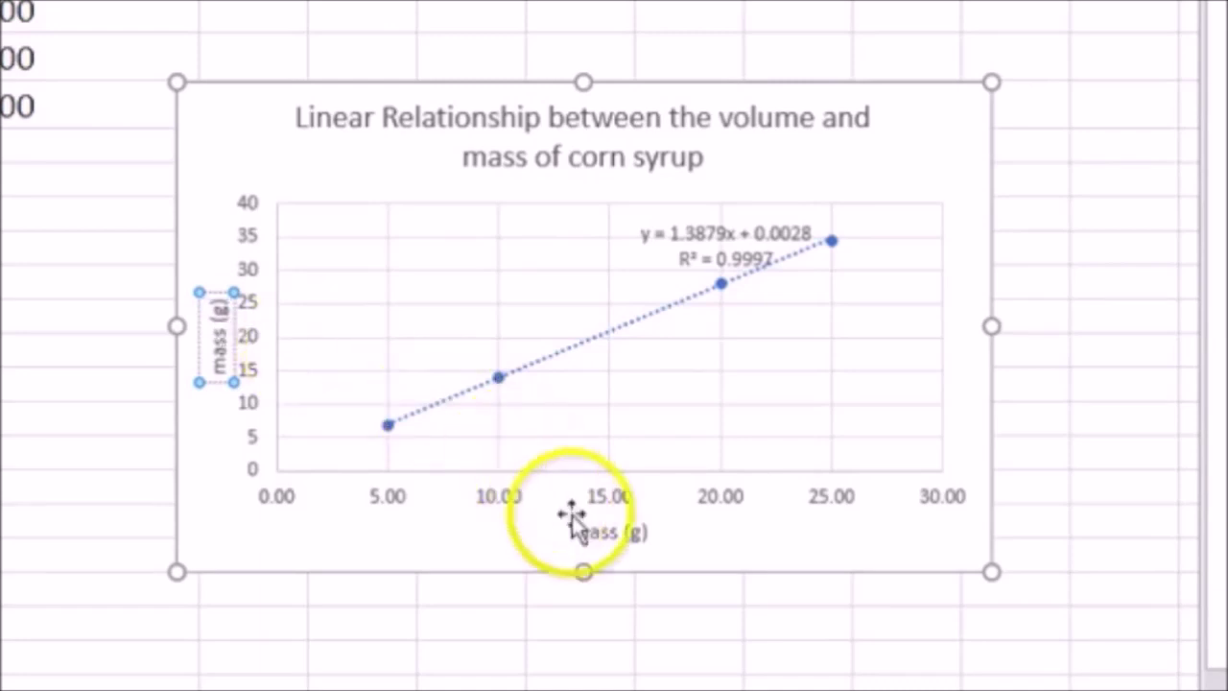
{"action": "left_click", "coordinate": [589, 537]}
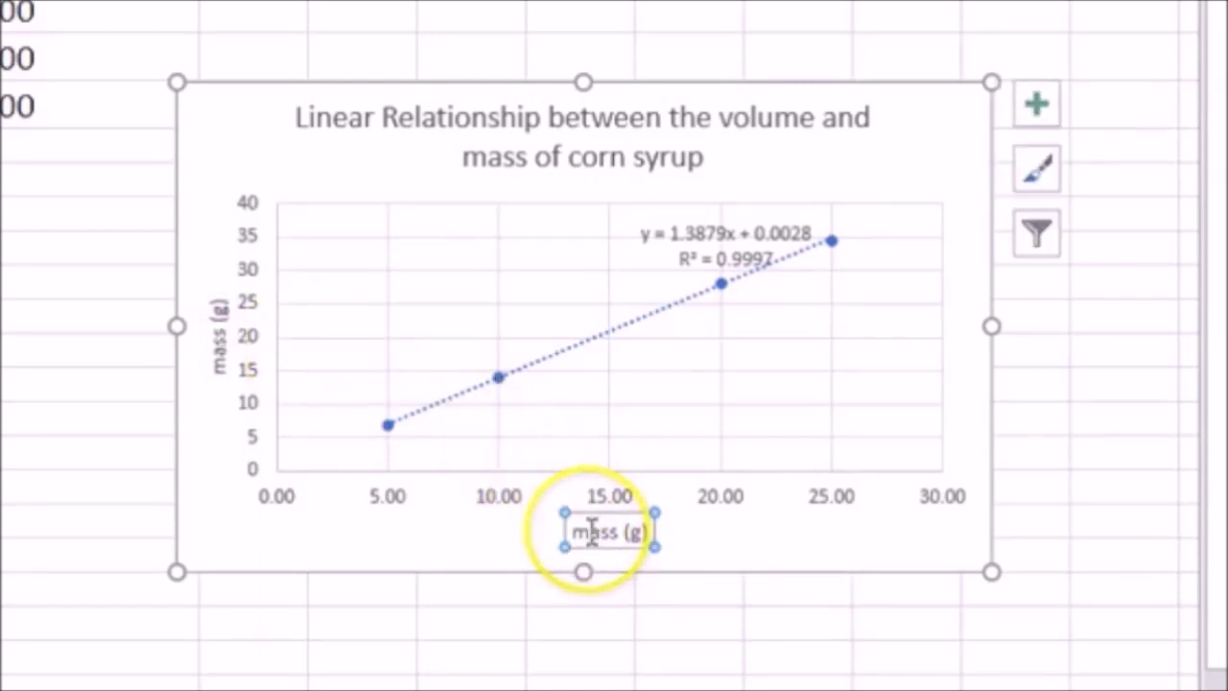
{"action": "triple_click", "coordinate": [591, 536]}
{"action": "type", "text": "volume"}
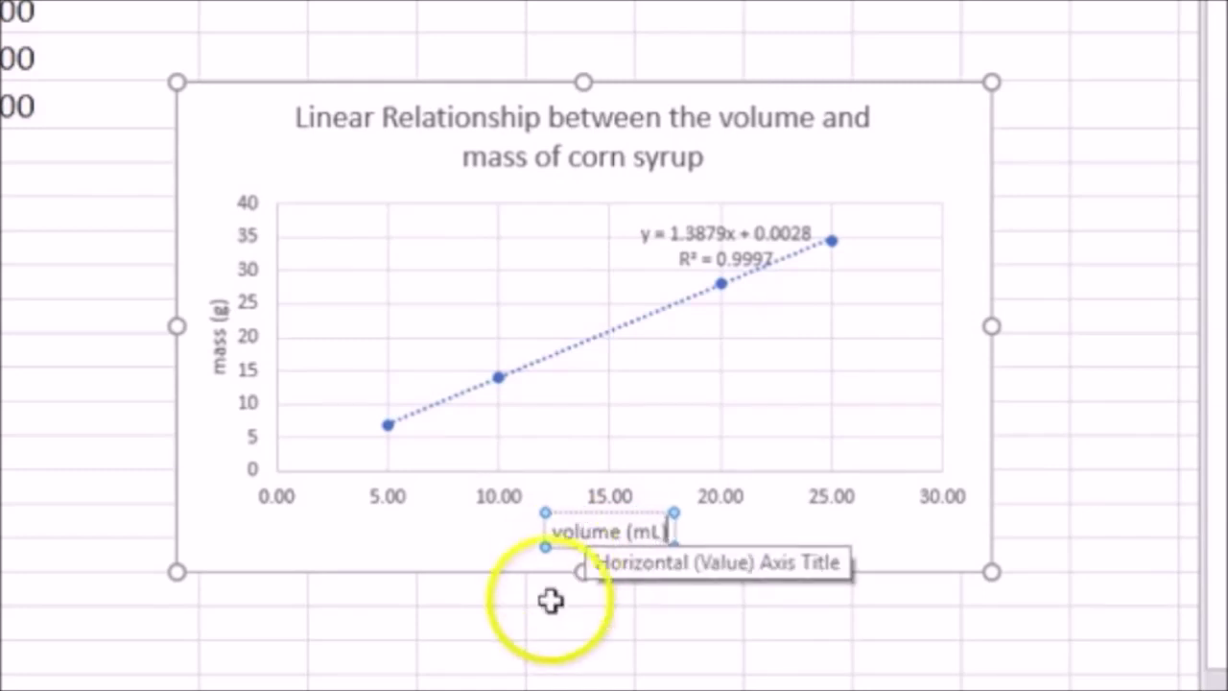
{"action": "left_click", "coordinate": [551, 600]}
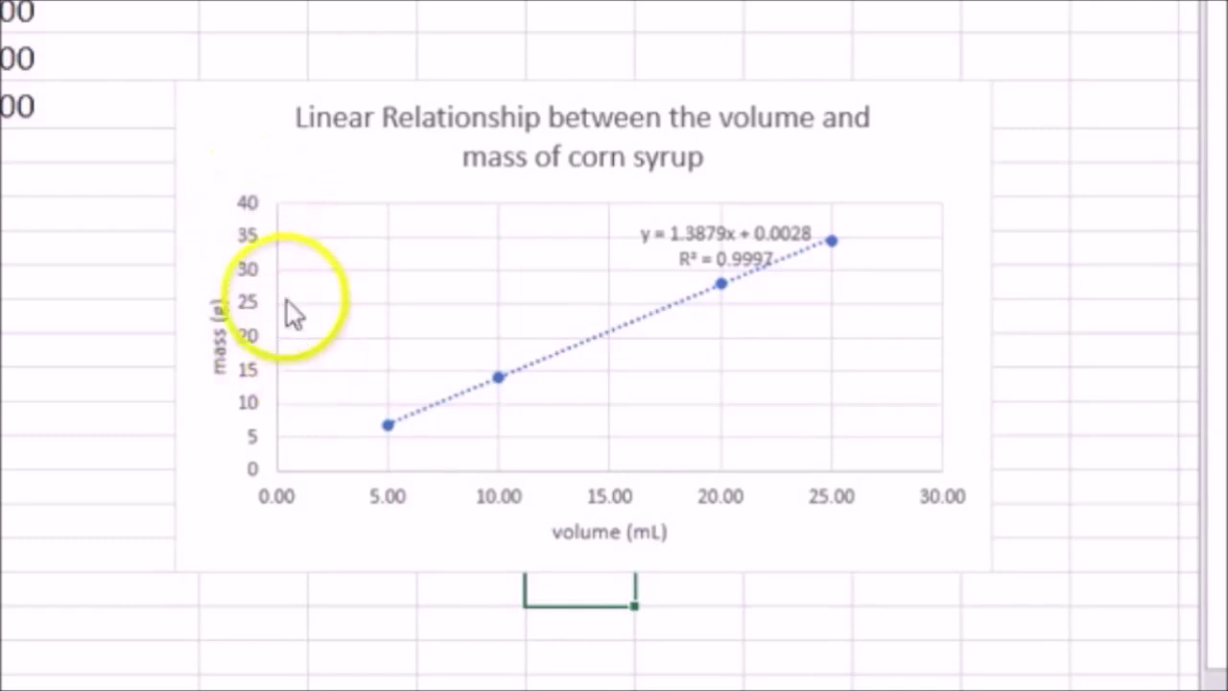
{"action": "left_click", "coordinate": [672, 241]}
{"action": "left_click_drag", "start_coordinate": [672, 241], "coordinate": [625, 257]}
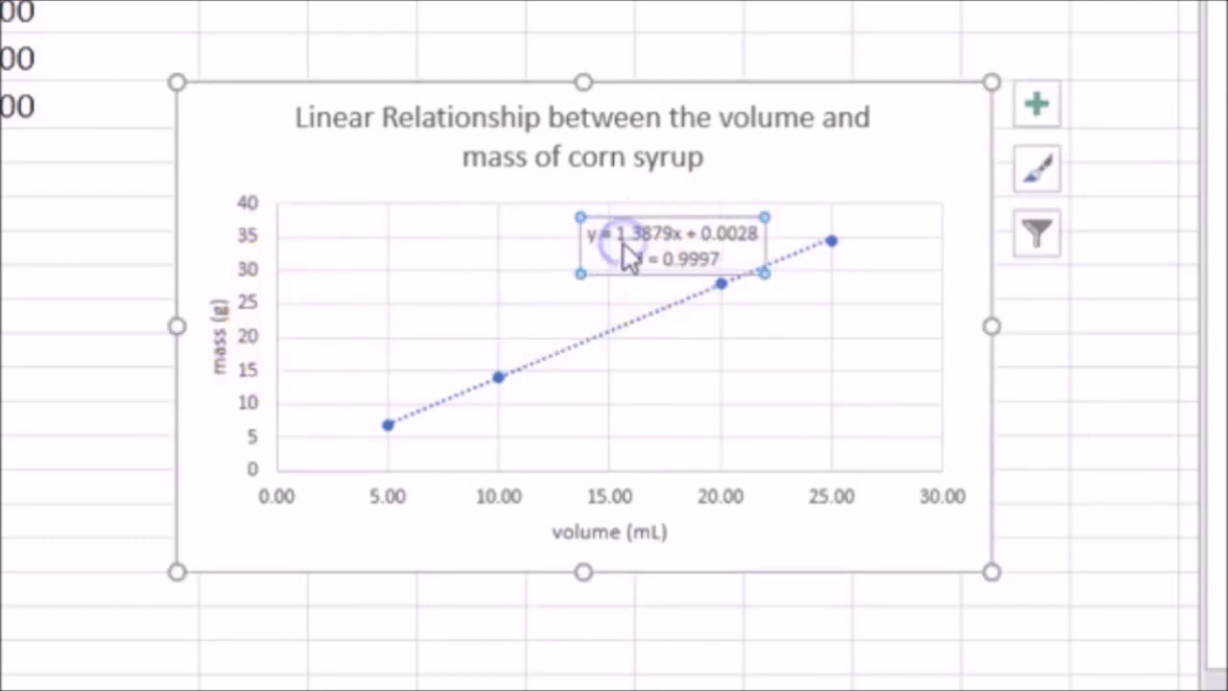